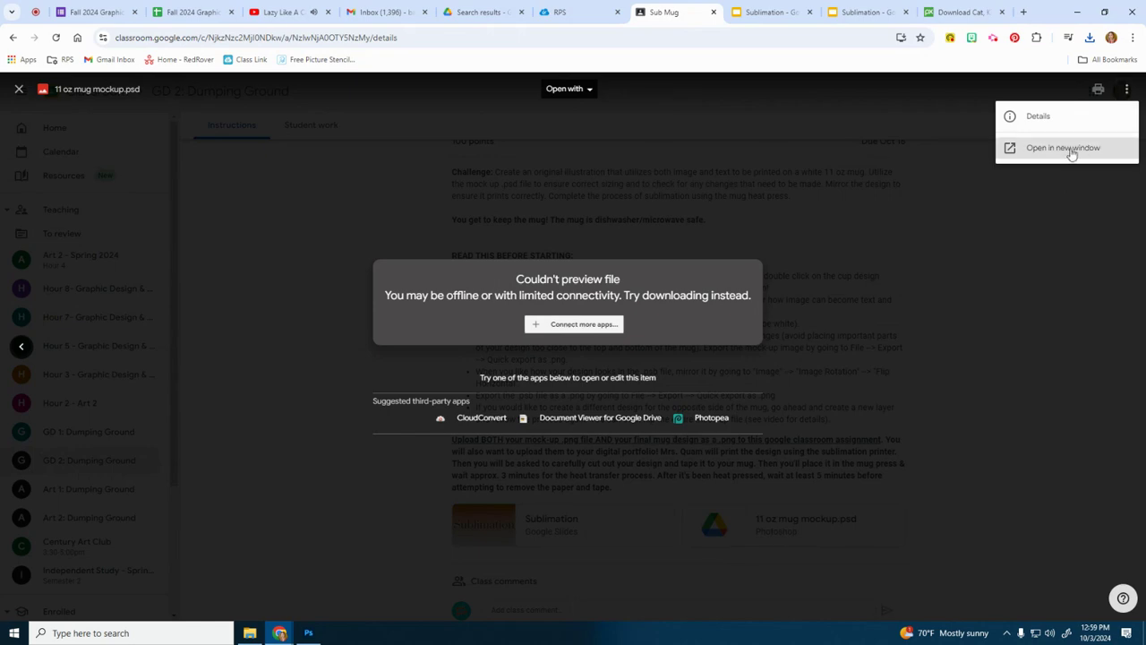
Step: Download 11 oz mug mockup.psd from Google Drive and open the downloaded copy, 11 oz mug mockup (1).psd, in Photoshop
{"action": "left_click", "coordinate": [1067, 148]}
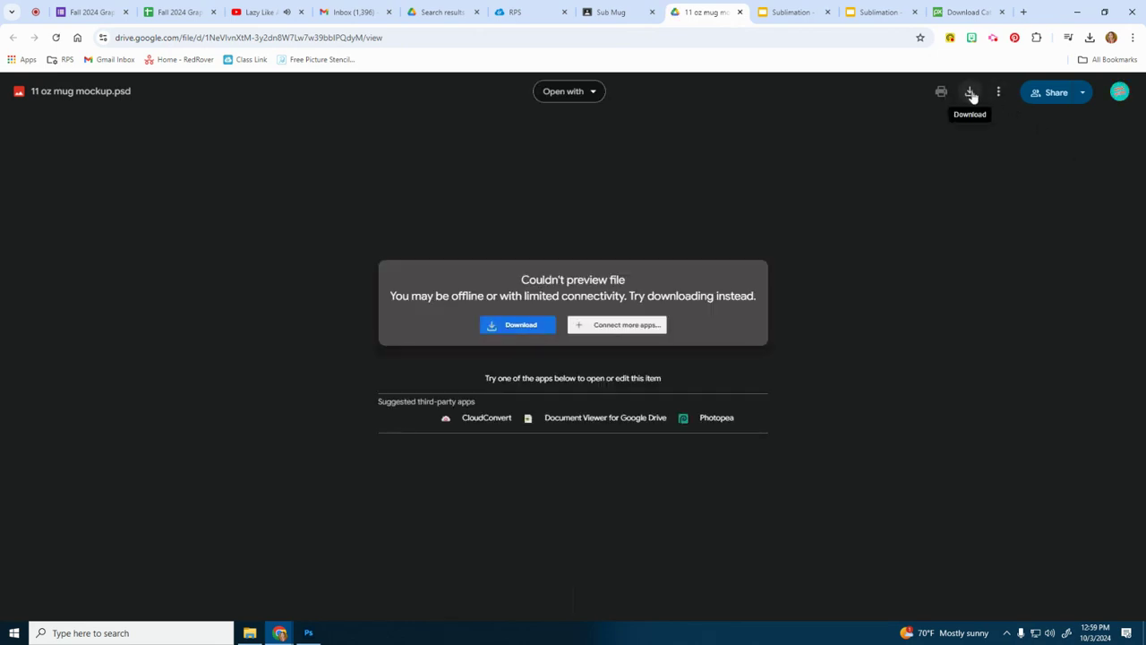
{"action": "left_click", "coordinate": [972, 93]}
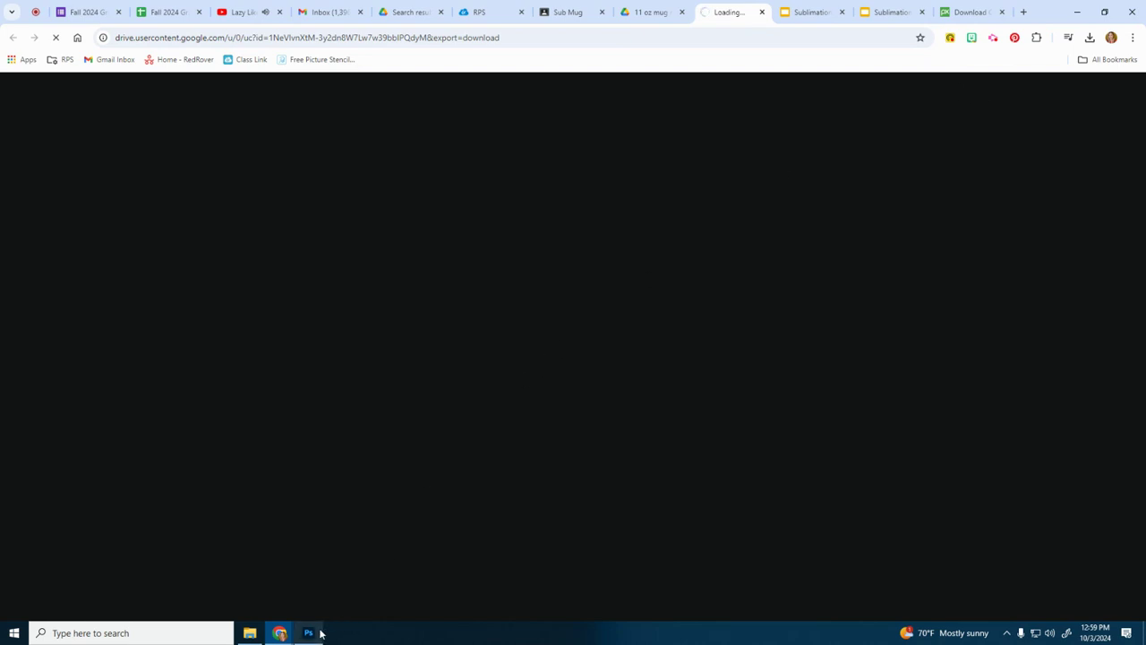
{"action": "mouse_move", "coordinate": [311, 635]}
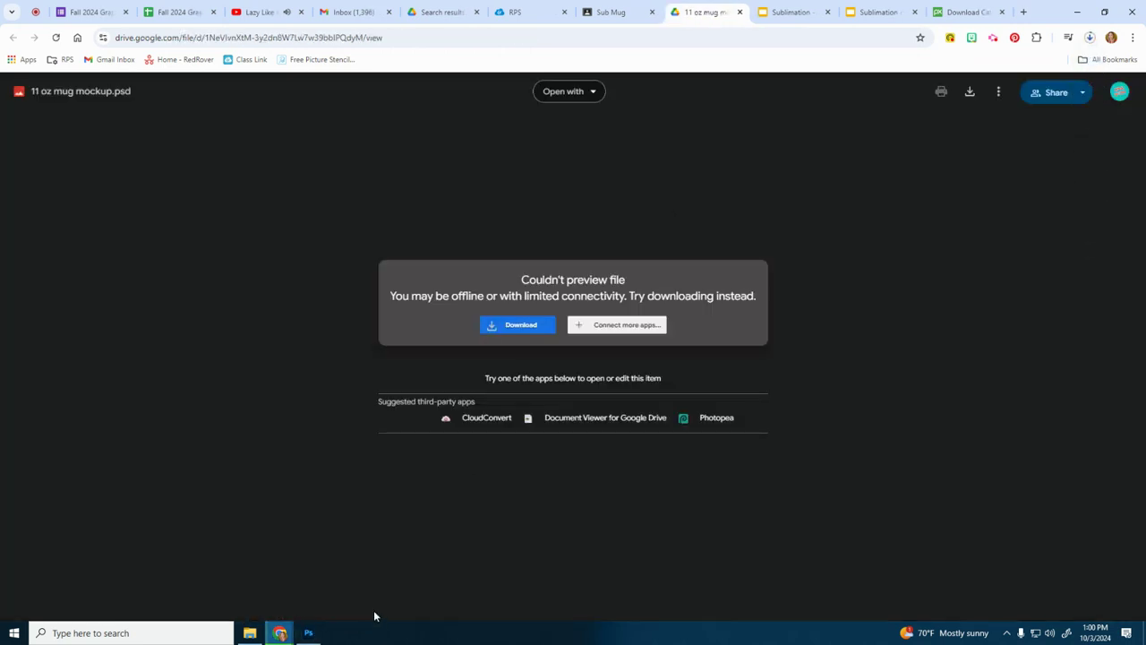
{"action": "left_click", "coordinate": [309, 634]}
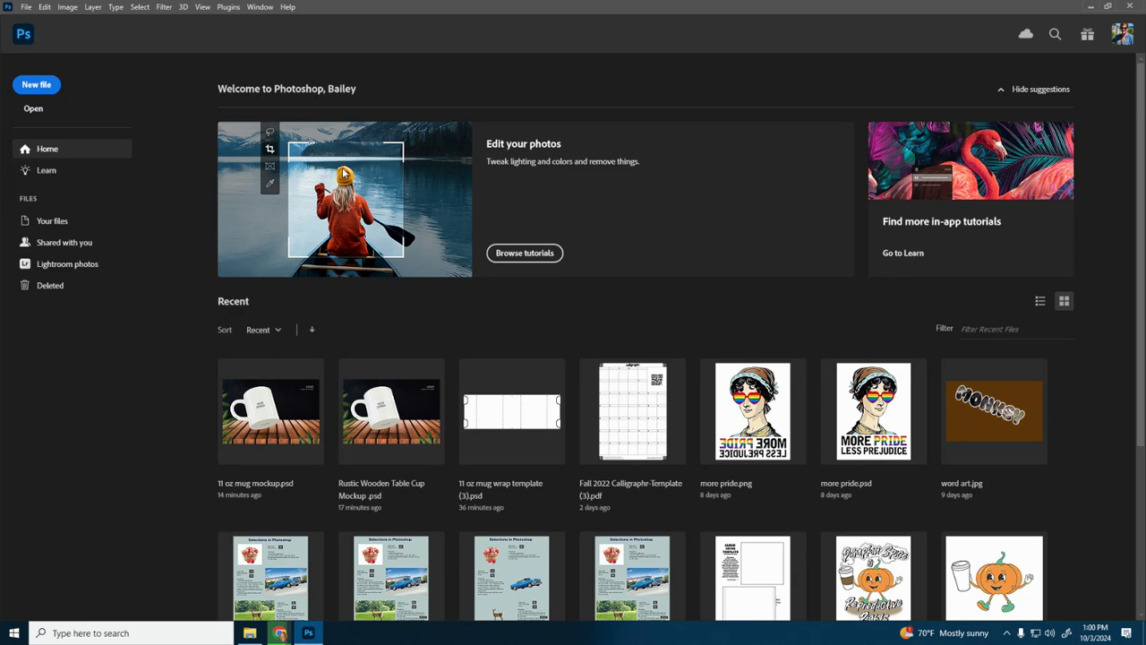
{"action": "left_click", "coordinate": [32, 109]}
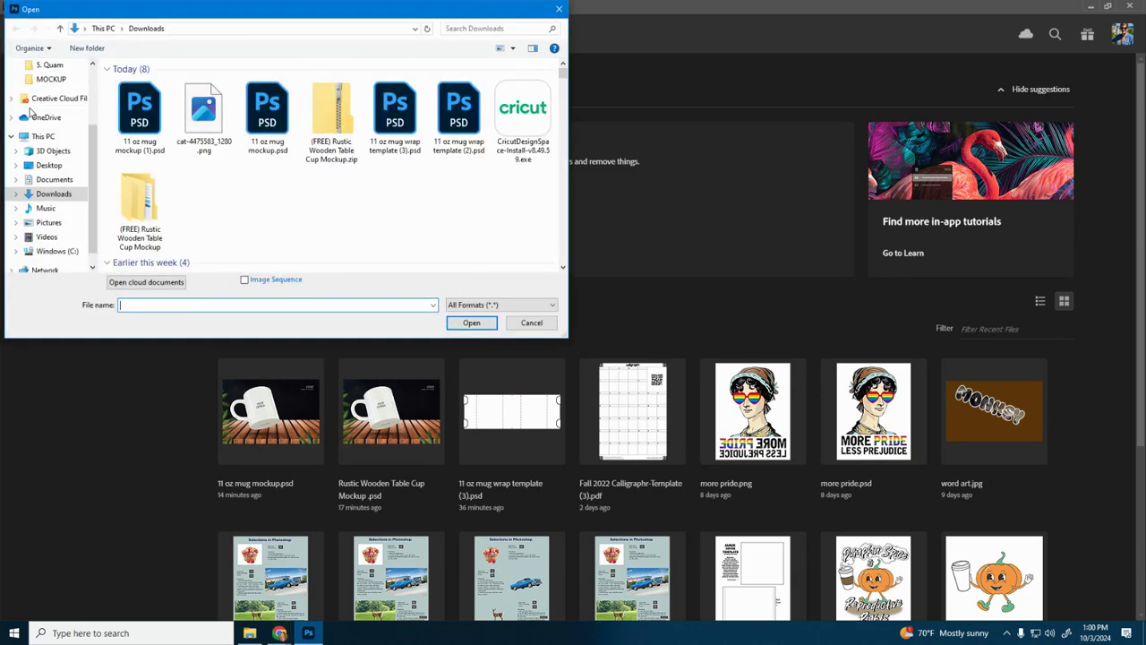
{"action": "double_click", "coordinate": [138, 128]}
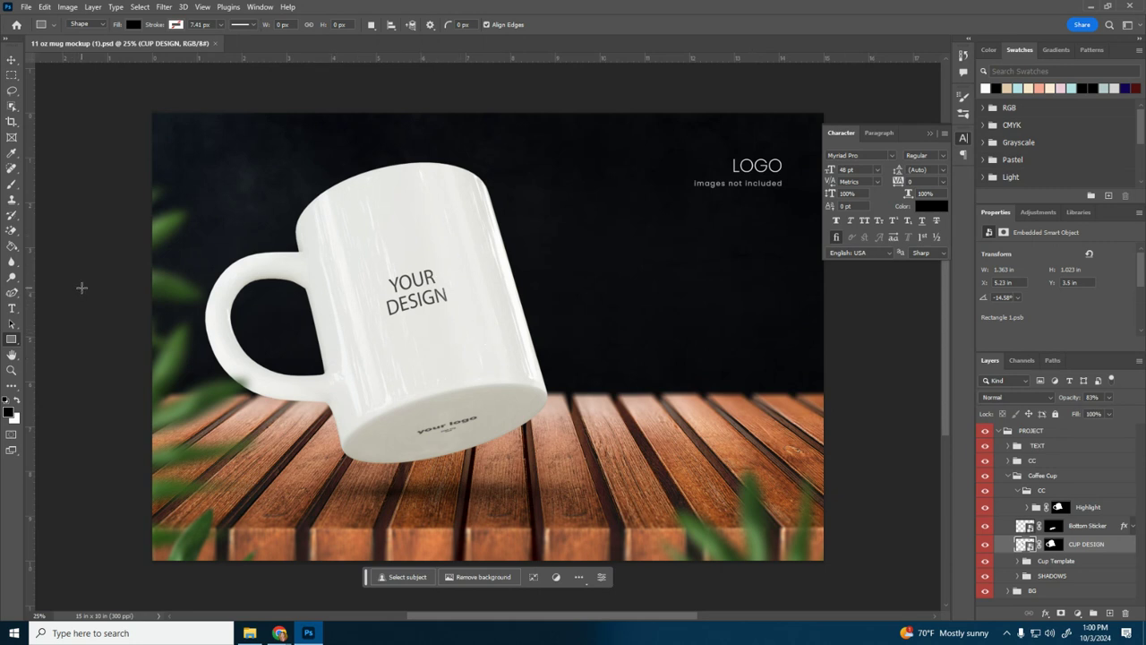
Step: Choose the Brush tool and open the contents of the CUP DESIGN smart object for editing
{"action": "key", "text": "b"}
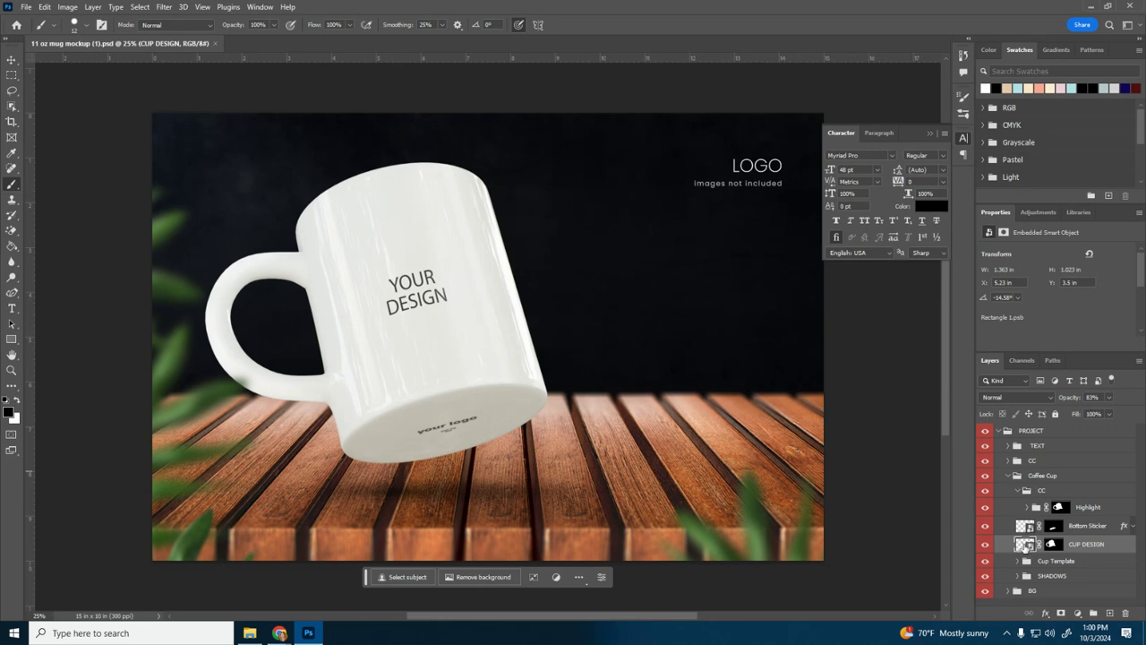
{"action": "double_click", "coordinate": [1026, 546]}
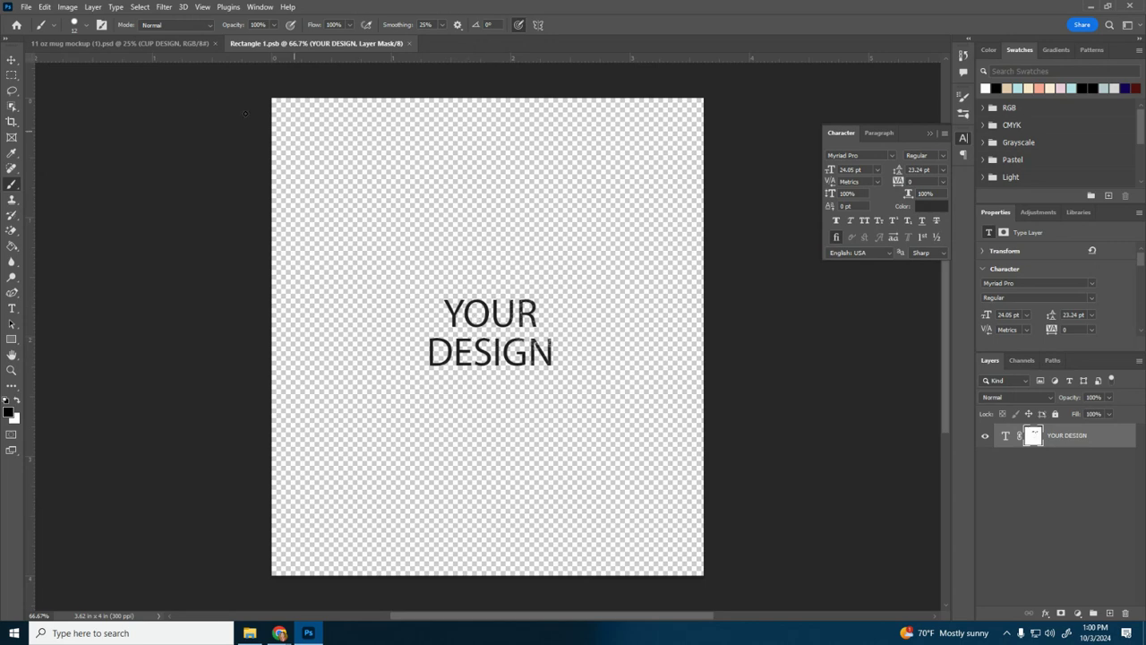
{"action": "left_click", "coordinate": [111, 42]}
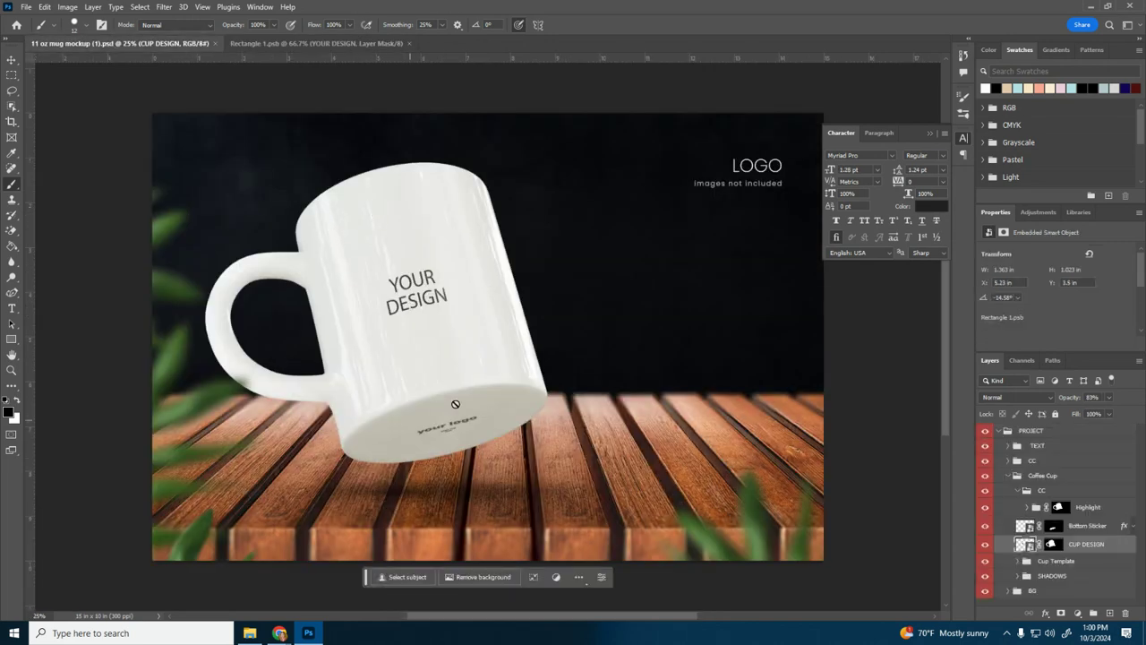
{"action": "left_click", "coordinate": [314, 42]}
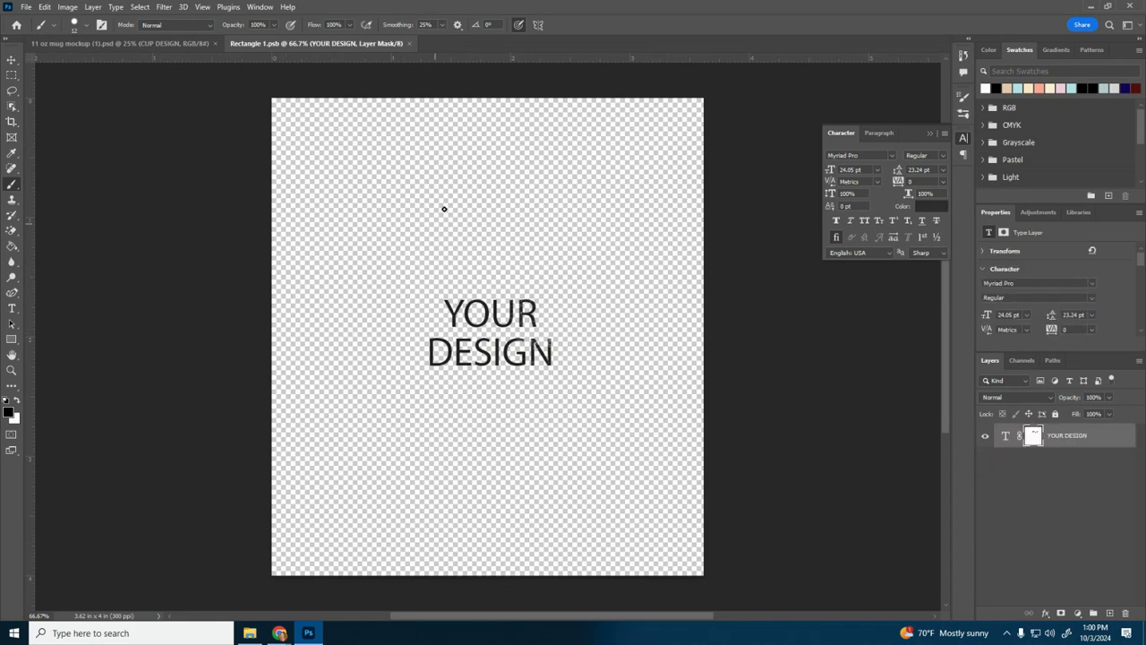
Step: Paint a wavy black line about 1.78 in wide above the YOUR DESIGN text on a new layer
{"action": "left_click", "coordinate": [1110, 613]}
{"action": "mouse_move", "coordinate": [399, 243]}
{"action": "left_mouse_down"}
{"action": "mouse_move", "coordinate": [429, 218]}
{"action": "mouse_move", "coordinate": [509, 205]}
{"action": "mouse_move", "coordinate": [560, 261]}
{"action": "mouse_move", "coordinate": [596, 254]}
{"action": "mouse_move", "coordinate": [608, 229]}
{"action": "left_mouse_up"}
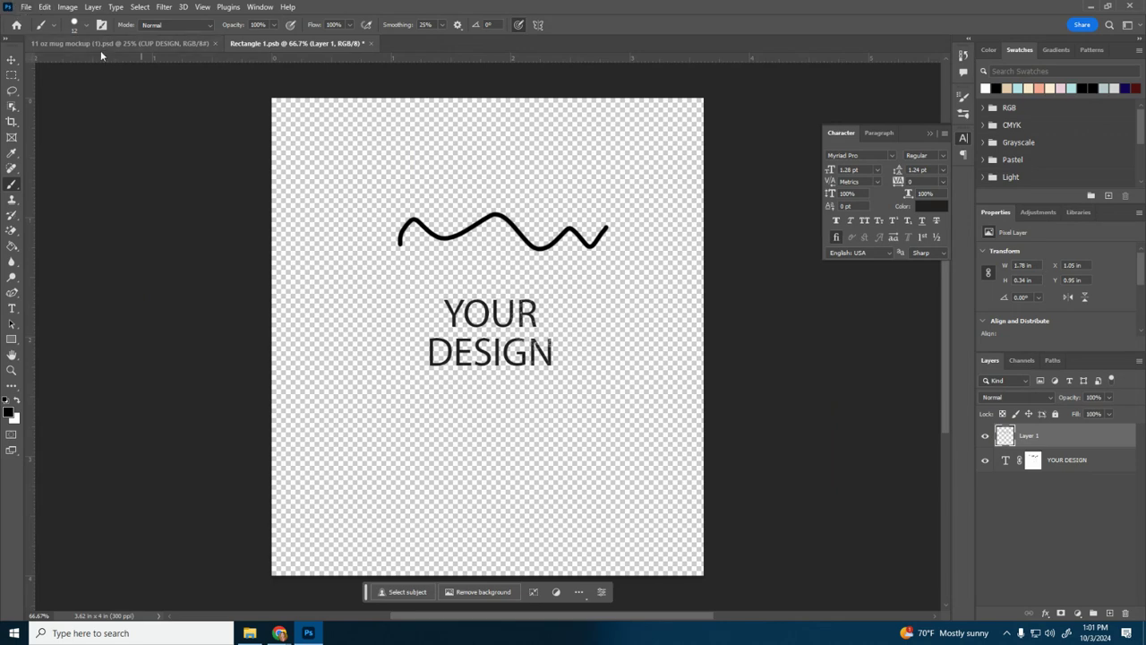
{"action": "left_click", "coordinate": [133, 43]}
{"action": "left_click", "coordinate": [292, 42]}
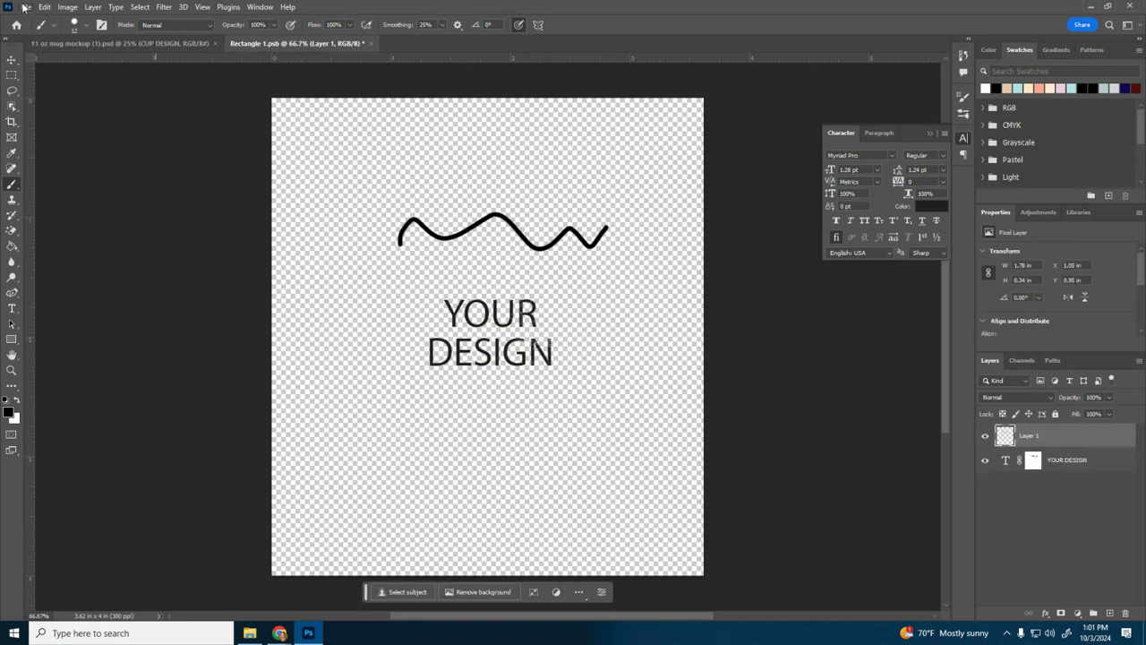
Step: Save the smart object with the wavy line and view the updated mug mockup
{"action": "left_click", "coordinate": [25, 7]}
{"action": "left_click", "coordinate": [45, 138]}
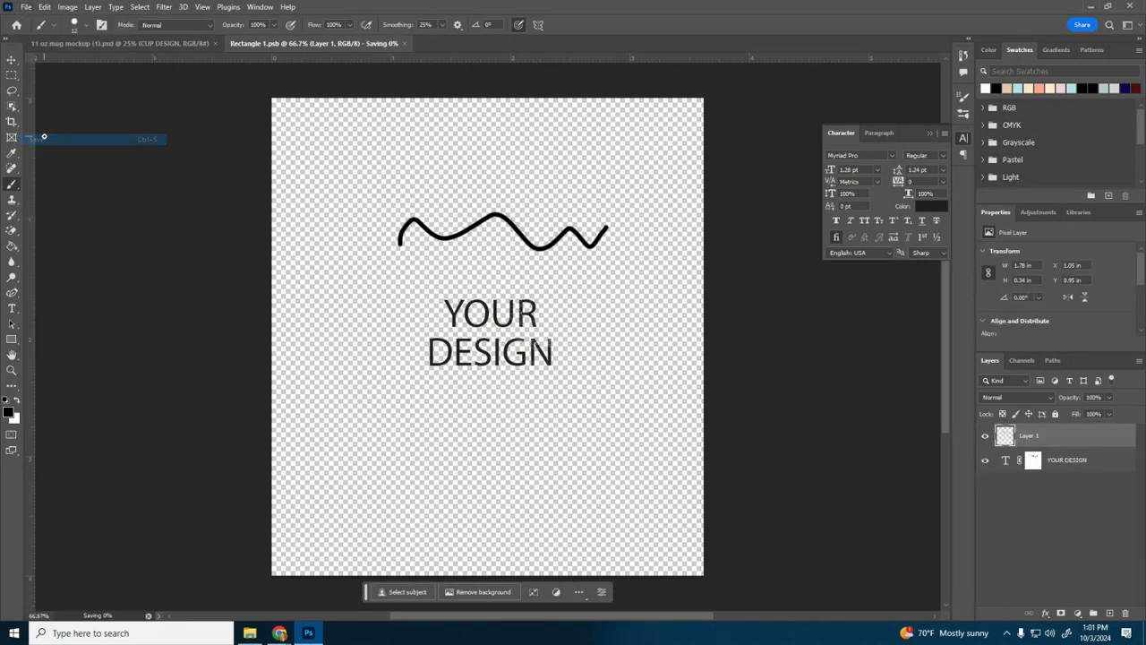
{"action": "left_click", "coordinate": [123, 40]}
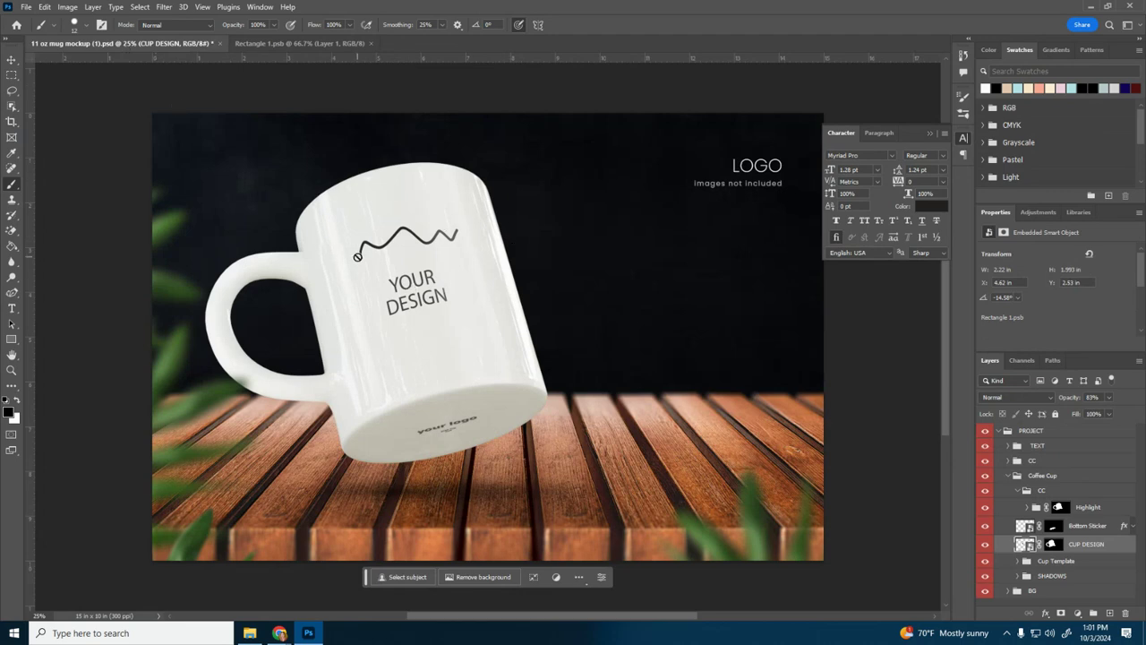
Step: Hide both Layer 1 and the YOUR DESIGN text layer in the smart object's document
{"action": "left_click", "coordinate": [300, 43]}
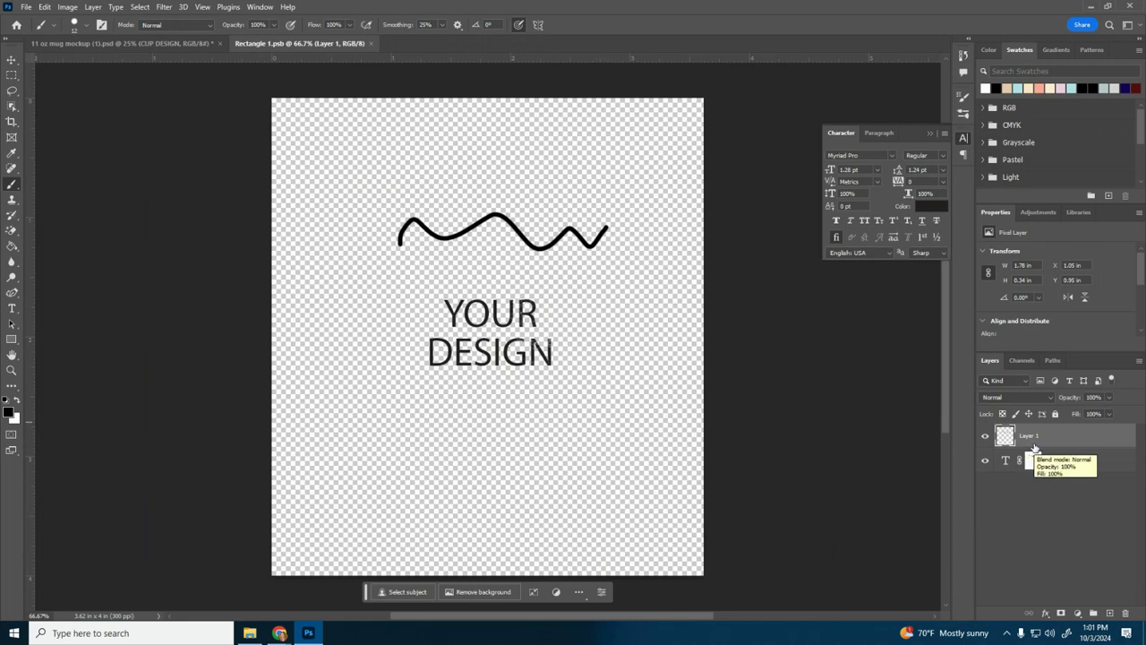
{"action": "left_click", "coordinate": [985, 459]}
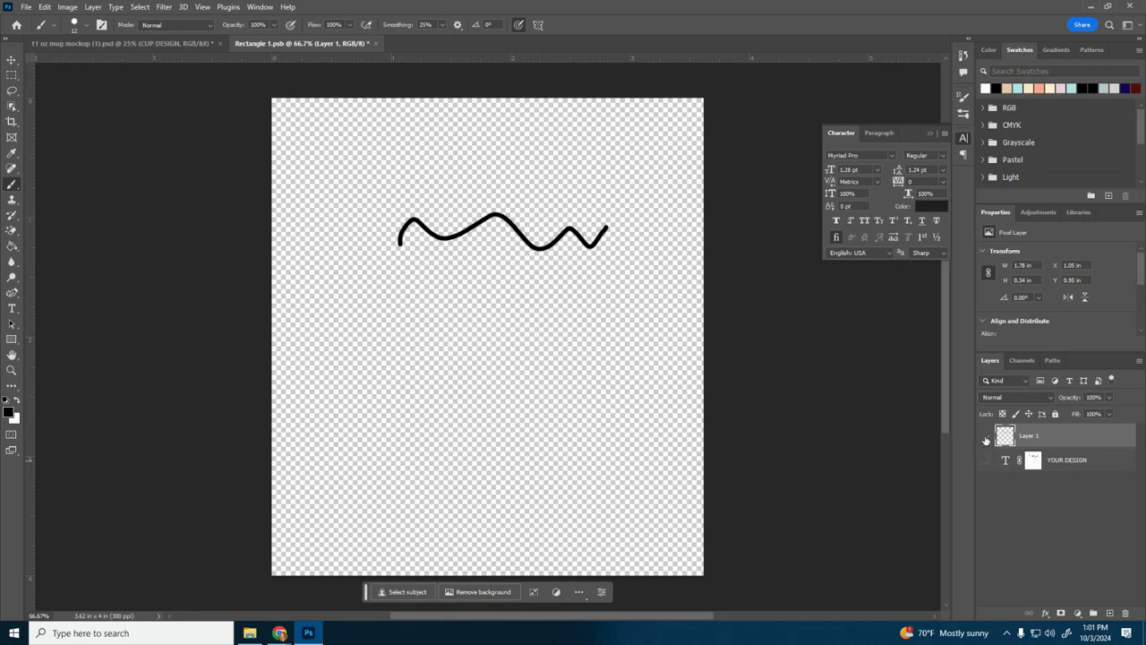
{"action": "left_click", "coordinate": [987, 436]}
{"action": "left_click", "coordinate": [985, 461]}
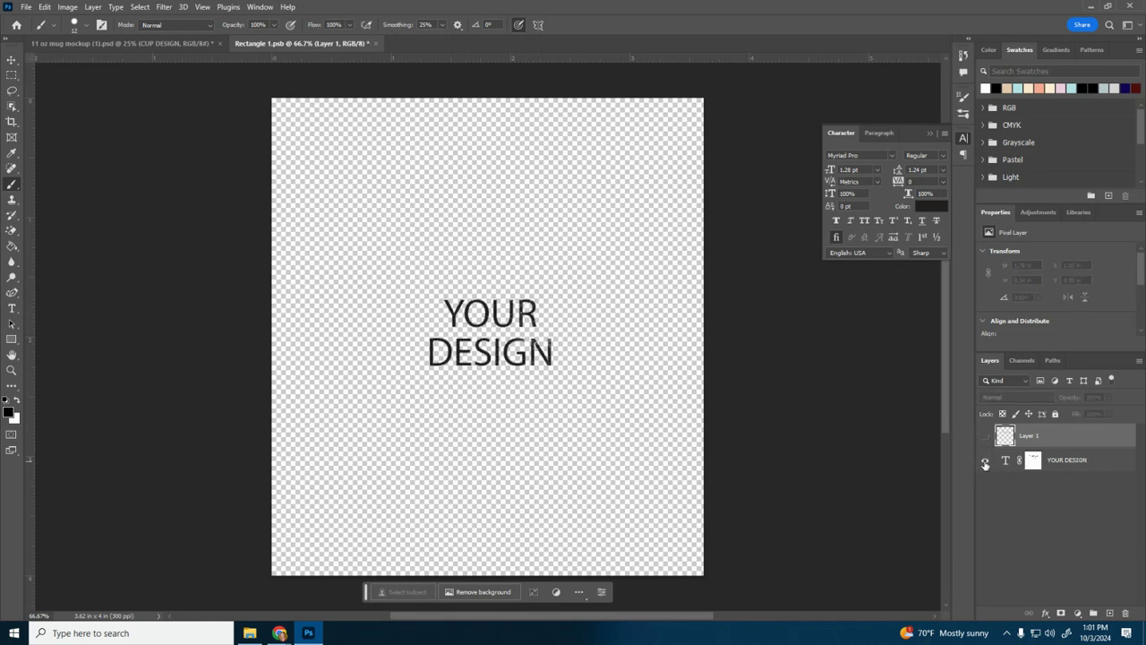
{"action": "left_click", "coordinate": [985, 462]}
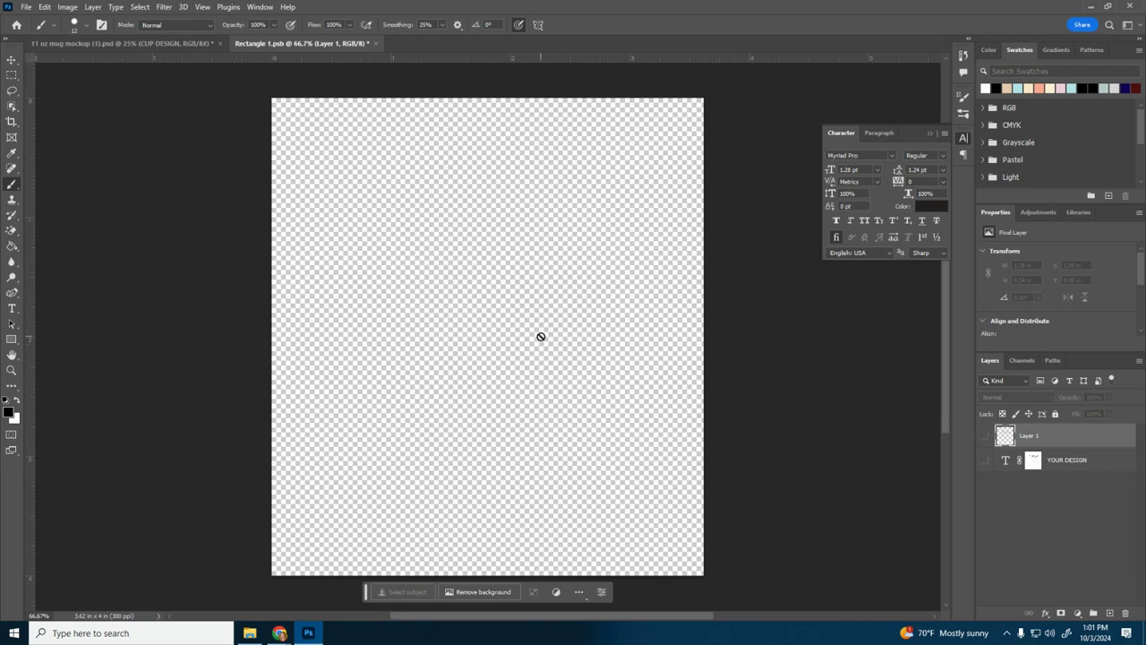
Step: Add a new layer and place cat-4475583_1280.png on it as an embedded image at its default size
{"action": "left_click", "coordinate": [1111, 613]}
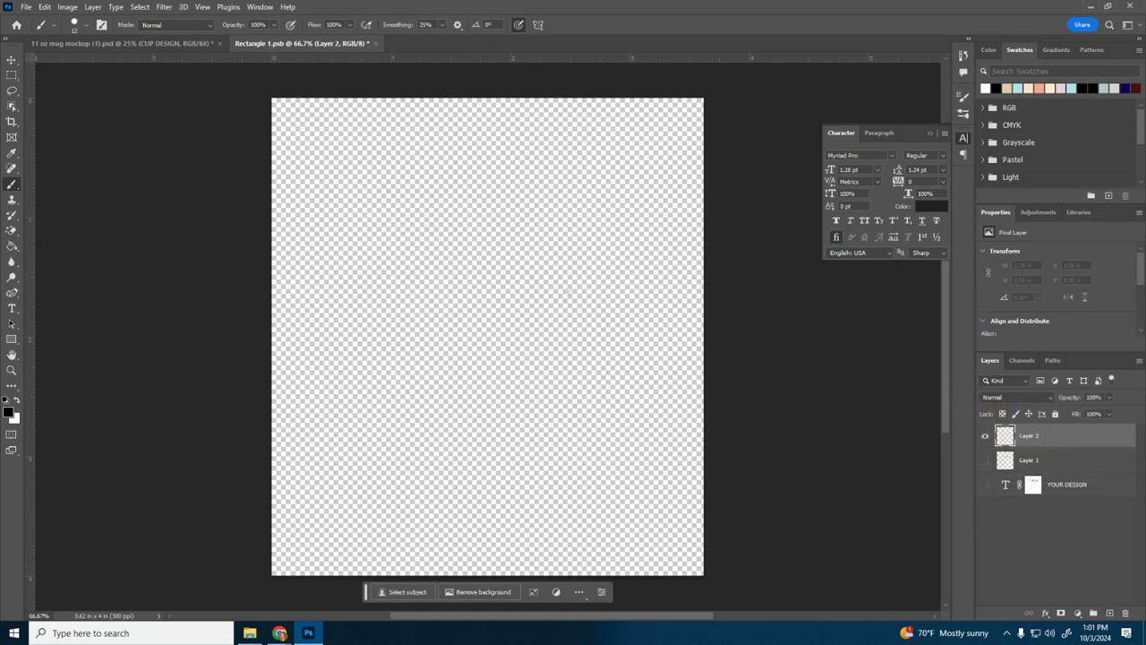
{"action": "left_click", "coordinate": [26, 7]}
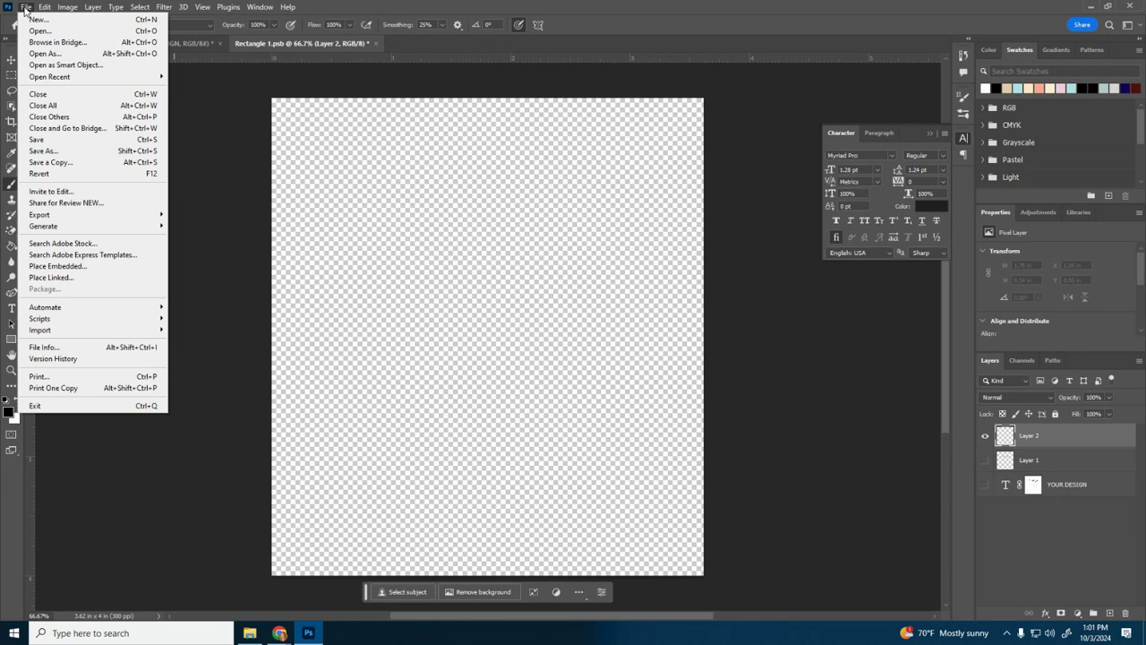
{"action": "left_click", "coordinate": [77, 266]}
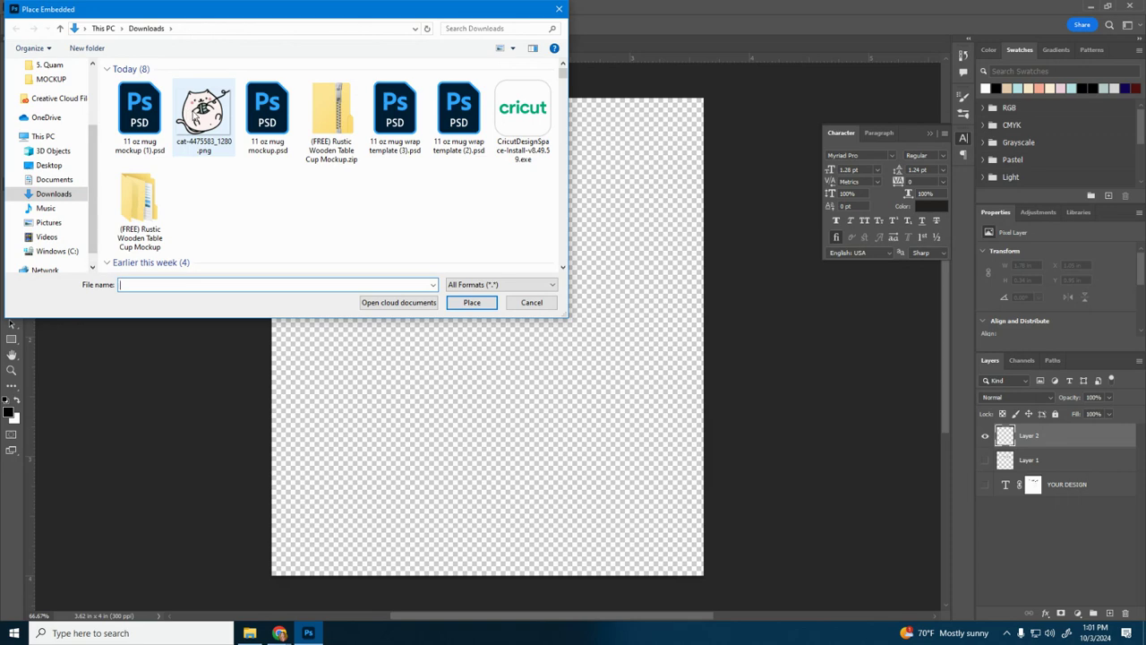
{"action": "double_click", "coordinate": [192, 112]}
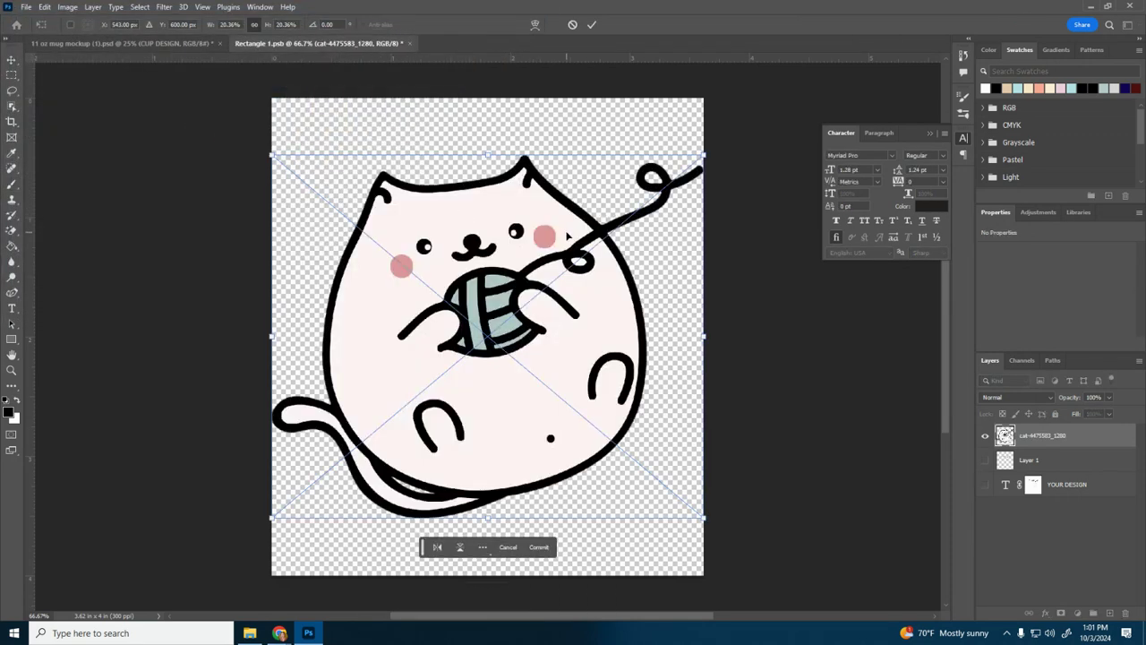
{"action": "key", "text": "Return"}
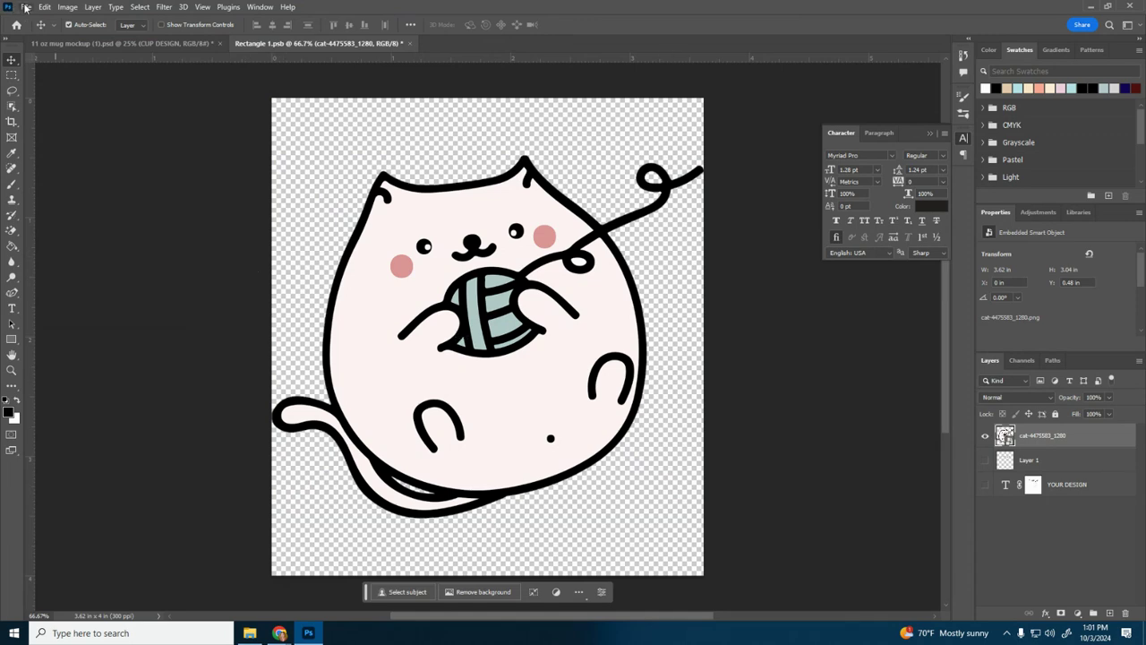
Step: Save the smart object with the cat image and compare the flat design with the mug mockup
{"action": "left_click", "coordinate": [26, 8]}
{"action": "left_click", "coordinate": [63, 141]}
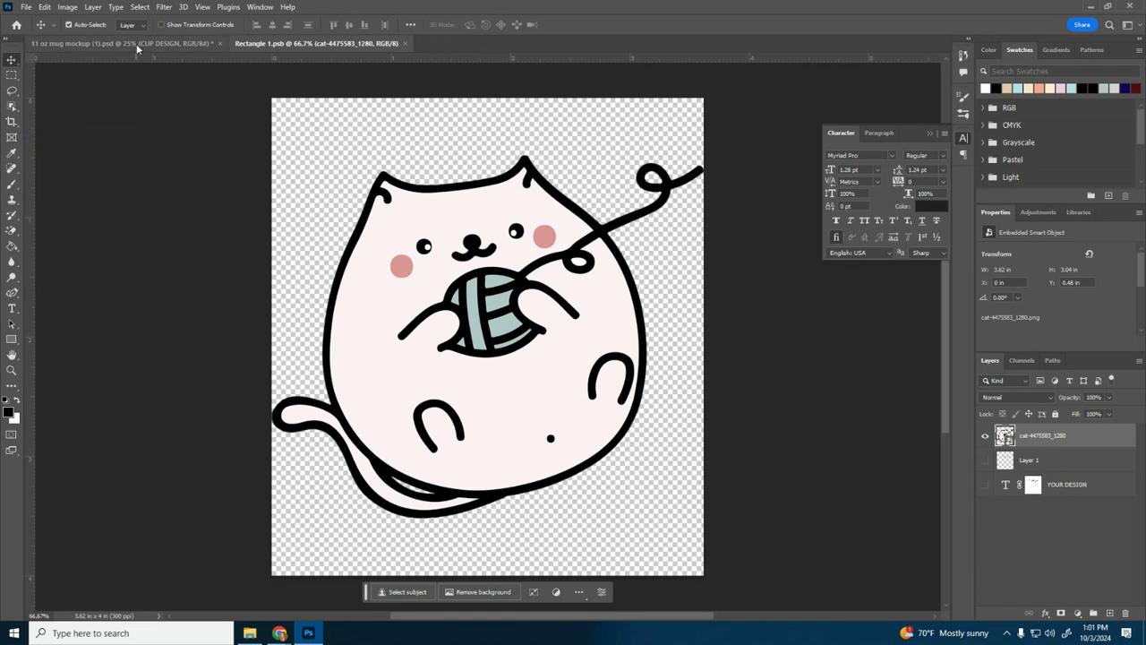
{"action": "left_click", "coordinate": [137, 44]}
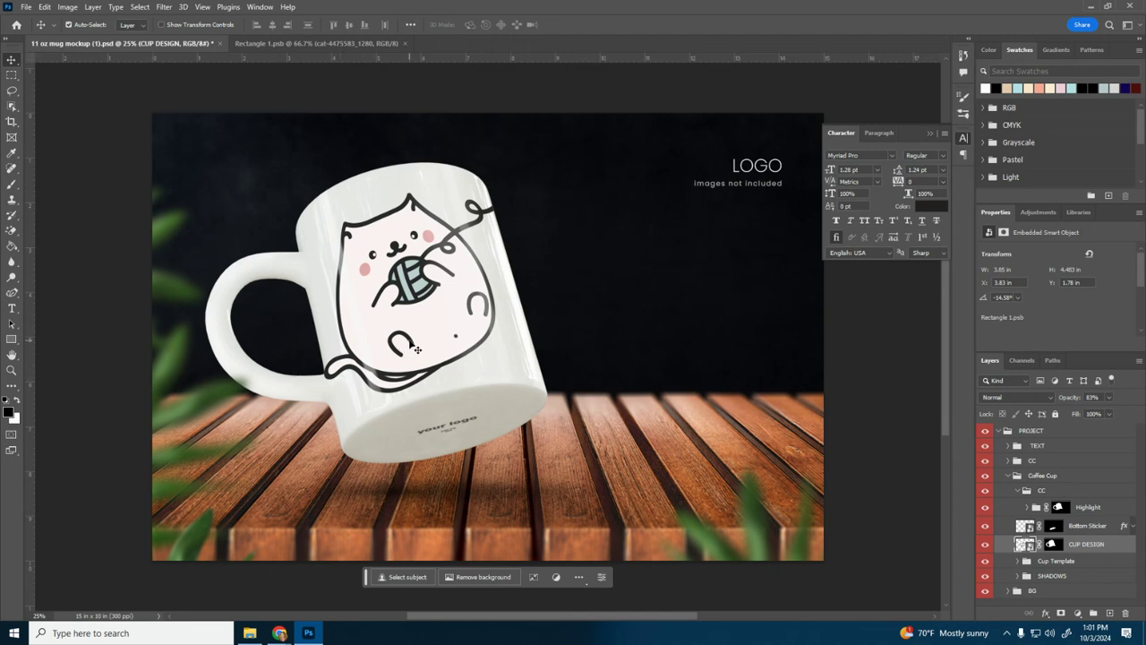
{"action": "left_click", "coordinate": [345, 41]}
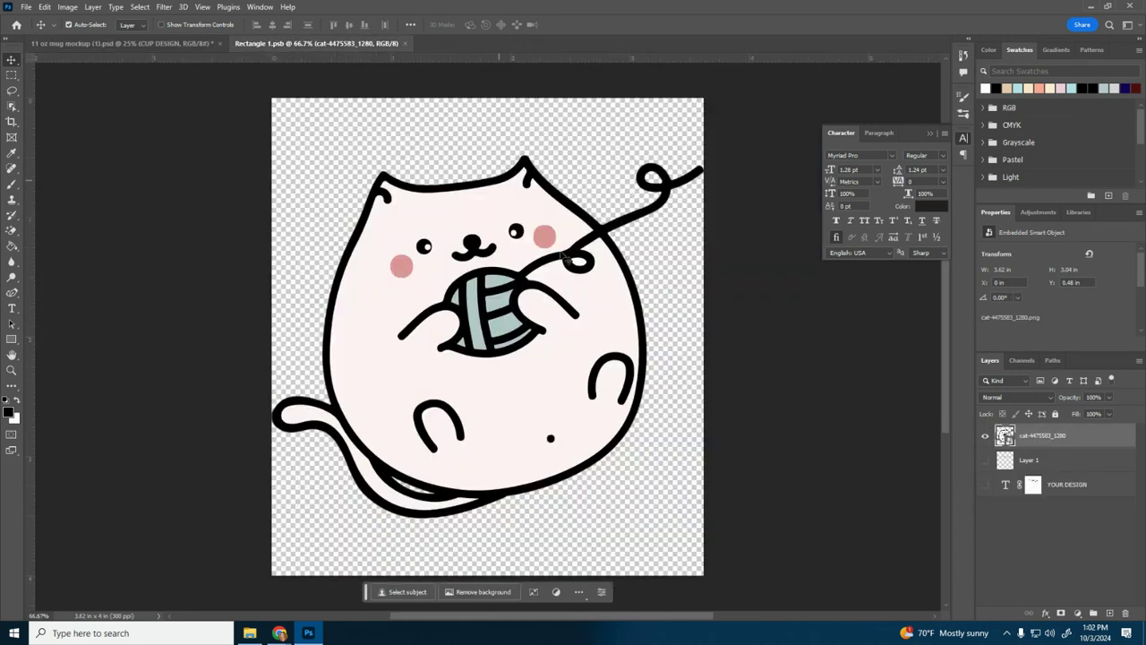
{"action": "left_click", "coordinate": [162, 41]}
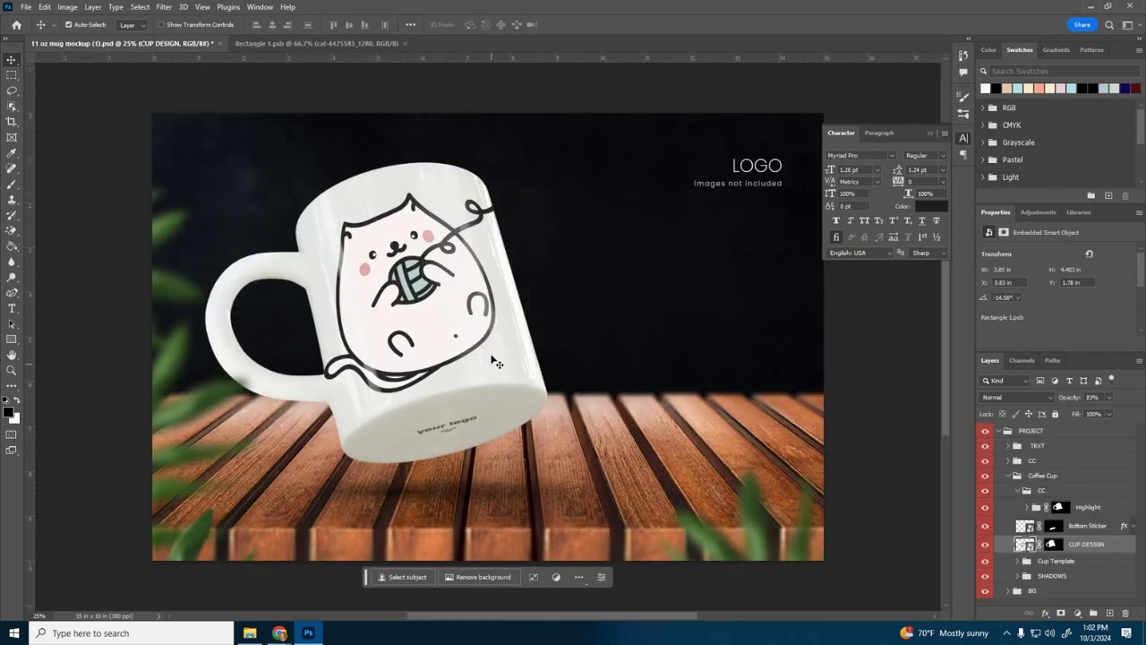
Step: Add a new empty layer to the smart object's document and place it directly beneath the cat layer
{"action": "left_click", "coordinate": [358, 40]}
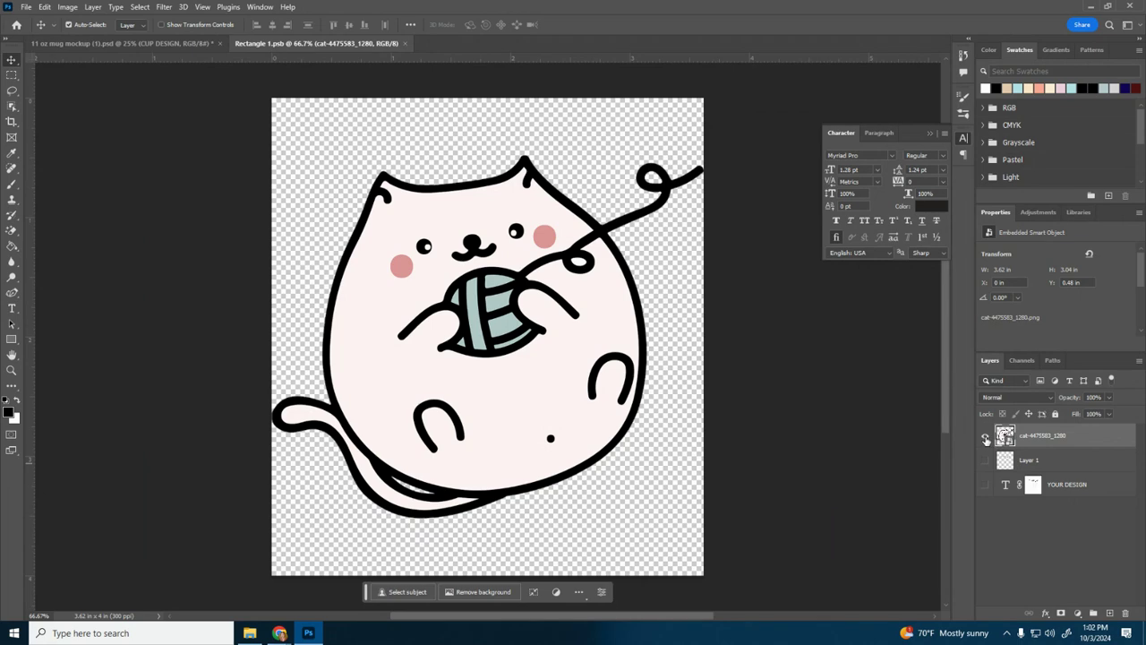
{"action": "left_click", "coordinate": [1111, 613]}
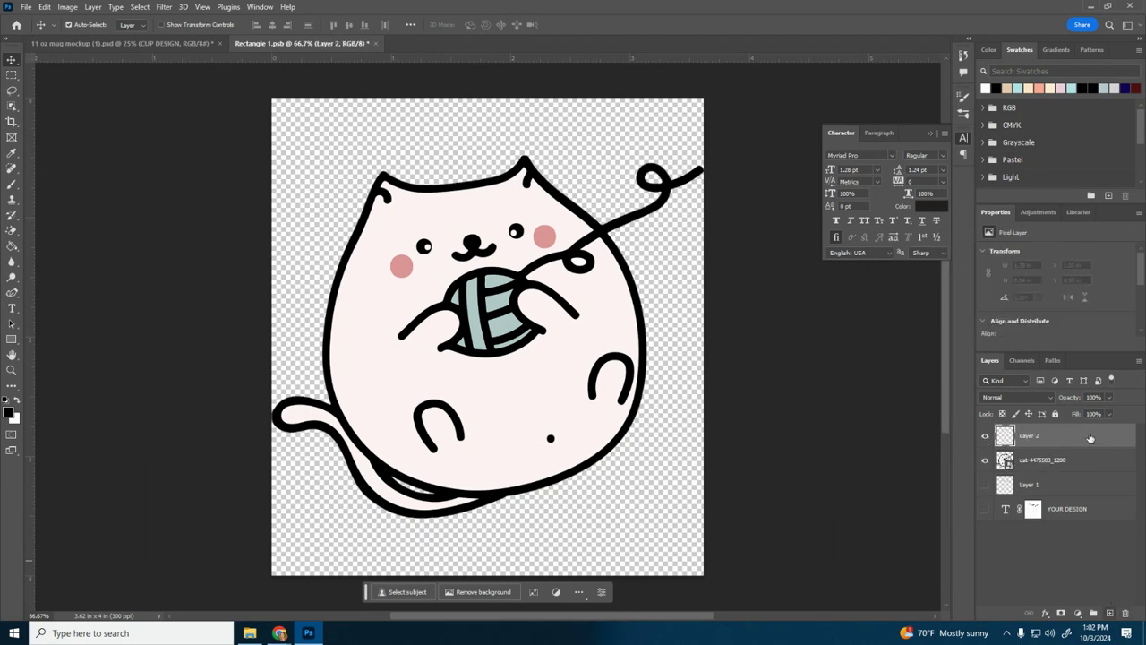
{"action": "left_click_drag", "start_coordinate": [1065, 436], "coordinate": [1068, 476]}
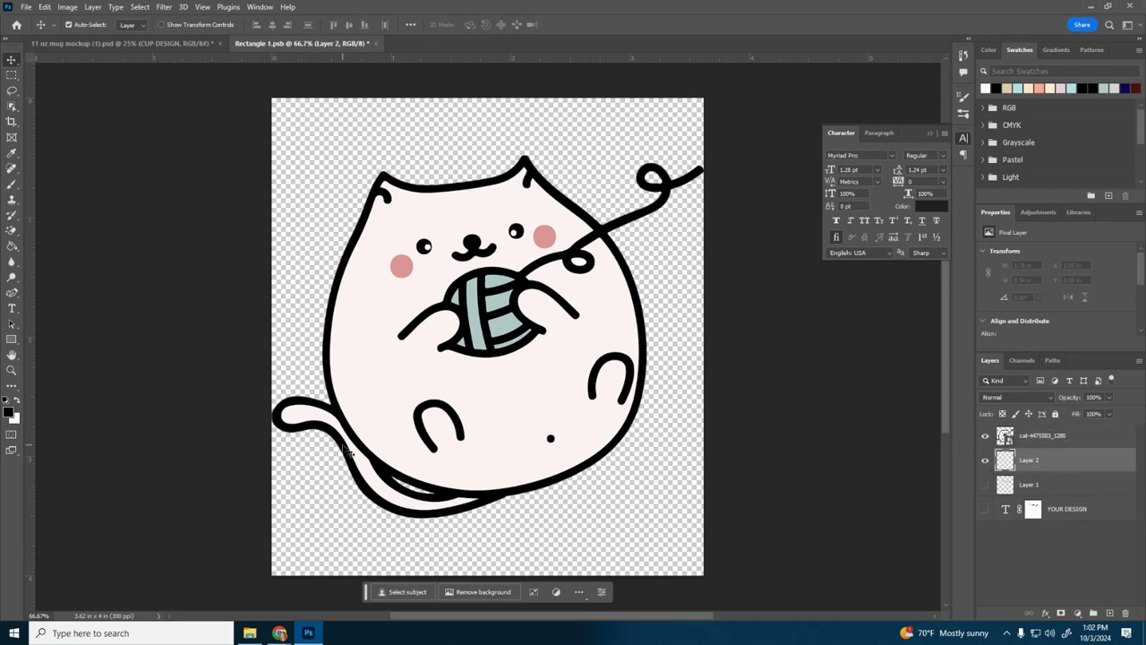
Step: Fill the layer behind the cat with solid orange-brown using the Paint Bucket tool
{"action": "left_click", "coordinate": [13, 250]}
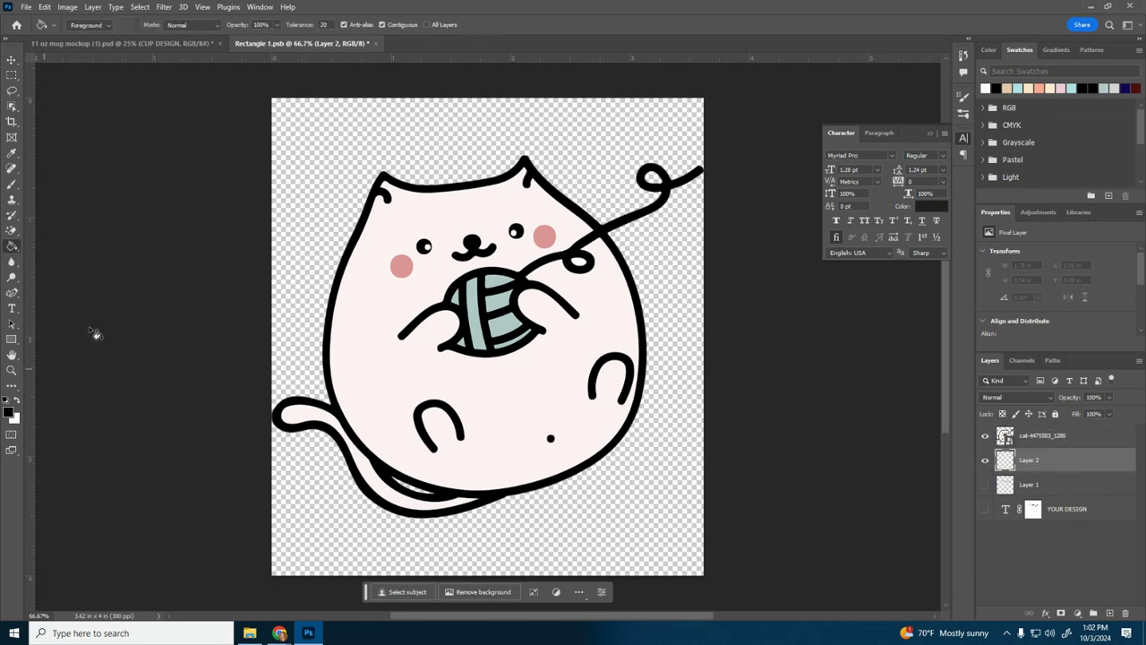
{"action": "left_click", "coordinate": [336, 156]}
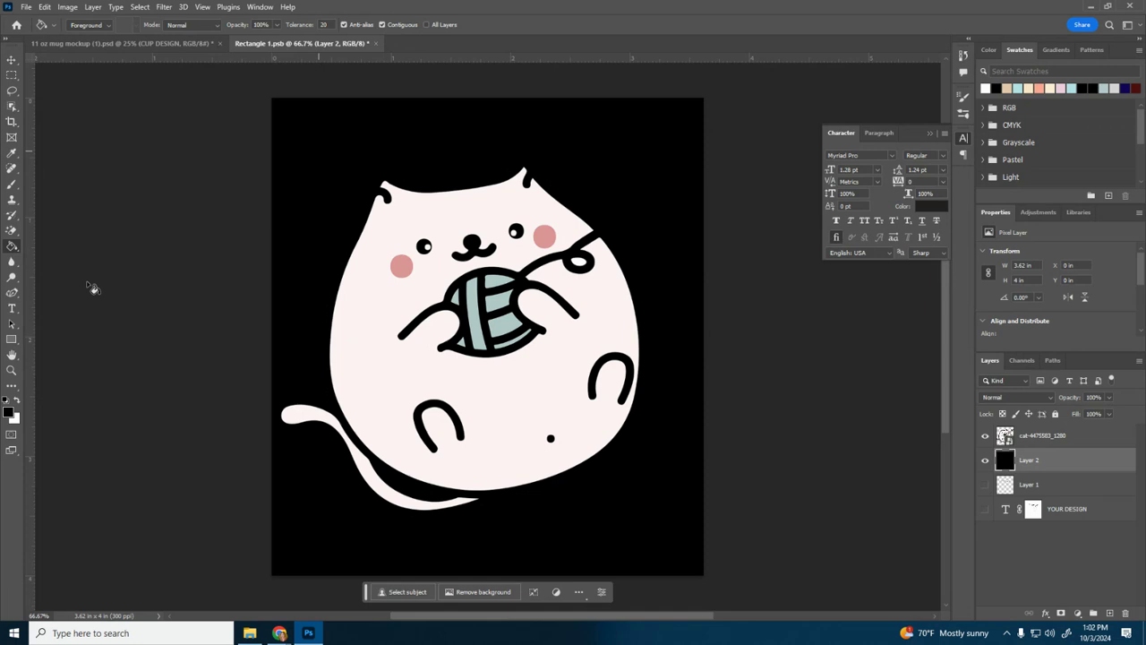
{"action": "left_click", "coordinate": [9, 412]}
{"action": "left_click", "coordinate": [805, 348]}
{"action": "left_click", "coordinate": [932, 296]}
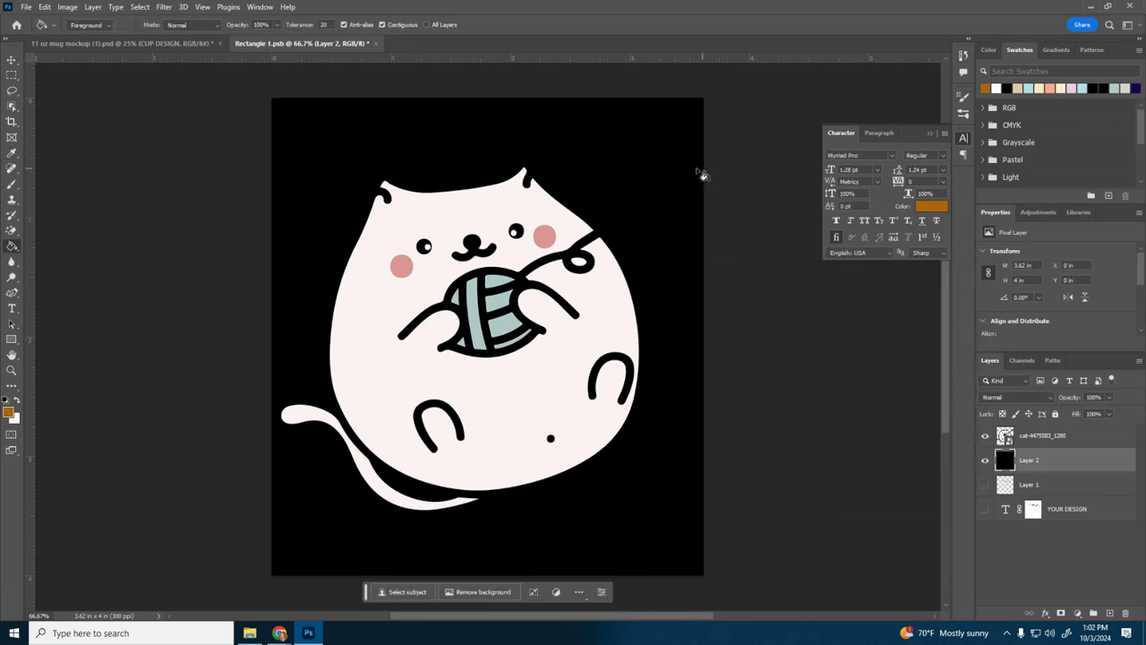
{"action": "left_click", "coordinate": [698, 174]}
Step: Save the smart object with the coloured background and view the design on the mug mockup
{"action": "left_click", "coordinate": [26, 6]}
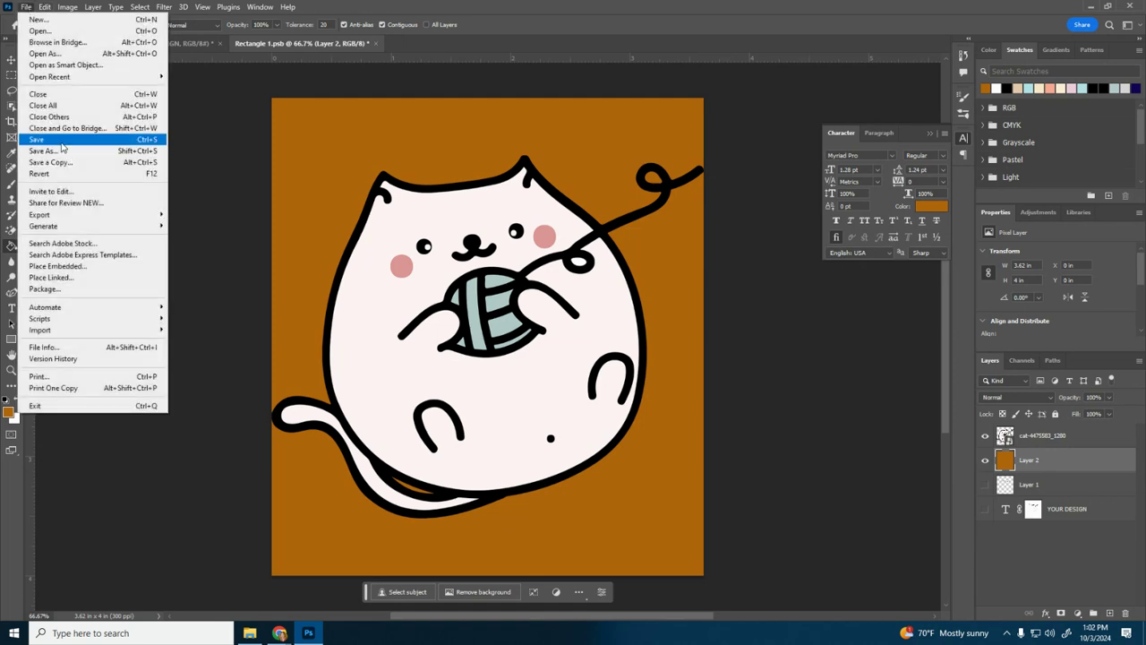
{"action": "left_click", "coordinate": [40, 140]}
{"action": "left_click", "coordinate": [128, 42]}
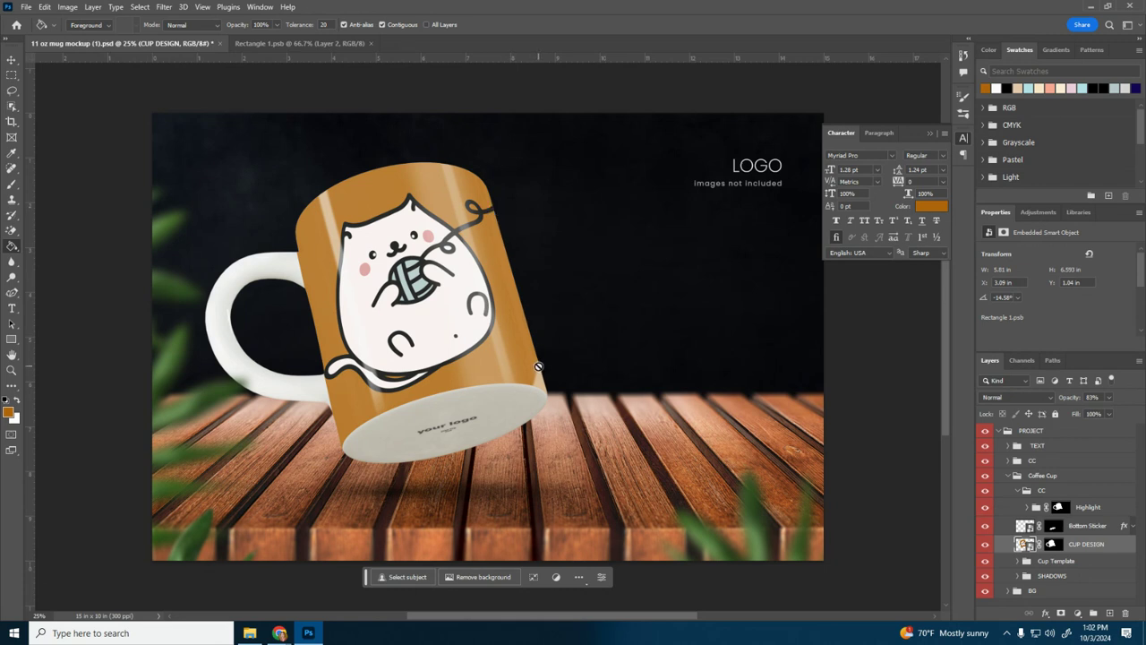
Step: Return to the smart object's document and hide the orange-brown background layer
{"action": "left_click", "coordinate": [271, 43]}
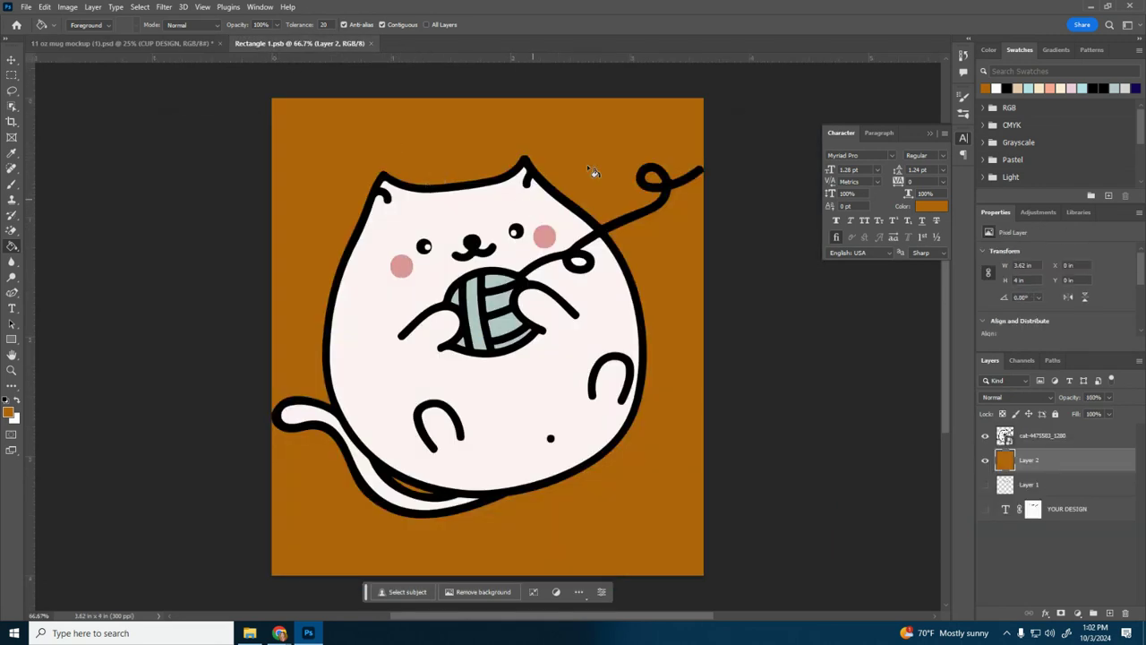
{"action": "left_click", "coordinate": [989, 461]}
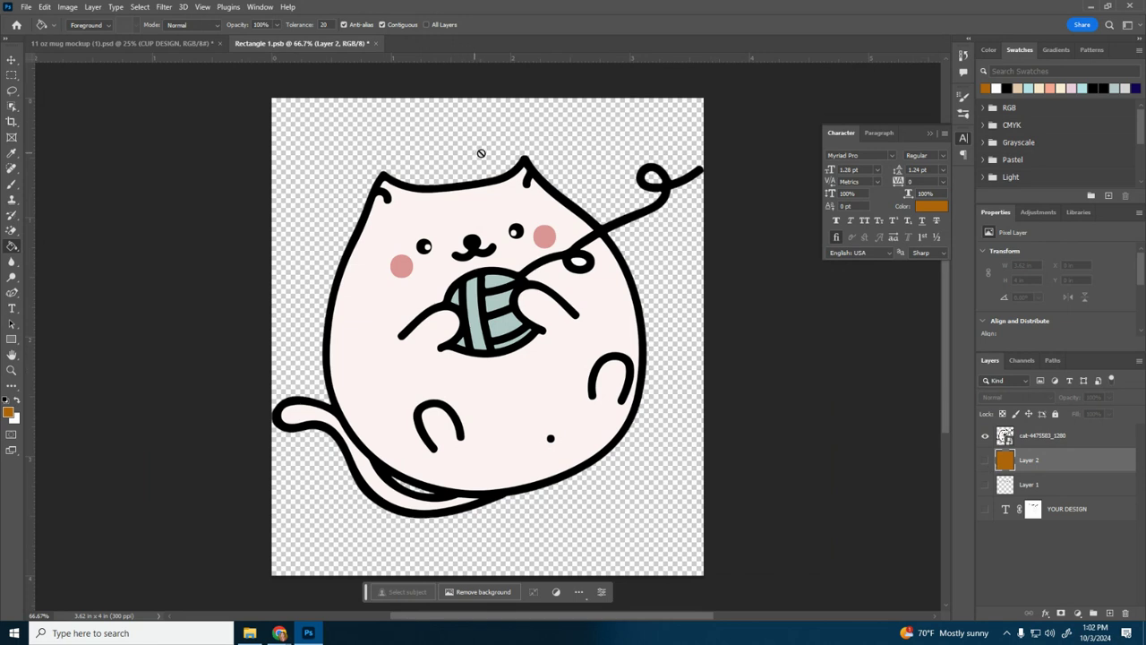
Step: Start a new text layer near the cat's lower edge in the Rage Italic font at 60 pt
{"action": "left_click", "coordinate": [12, 309]}
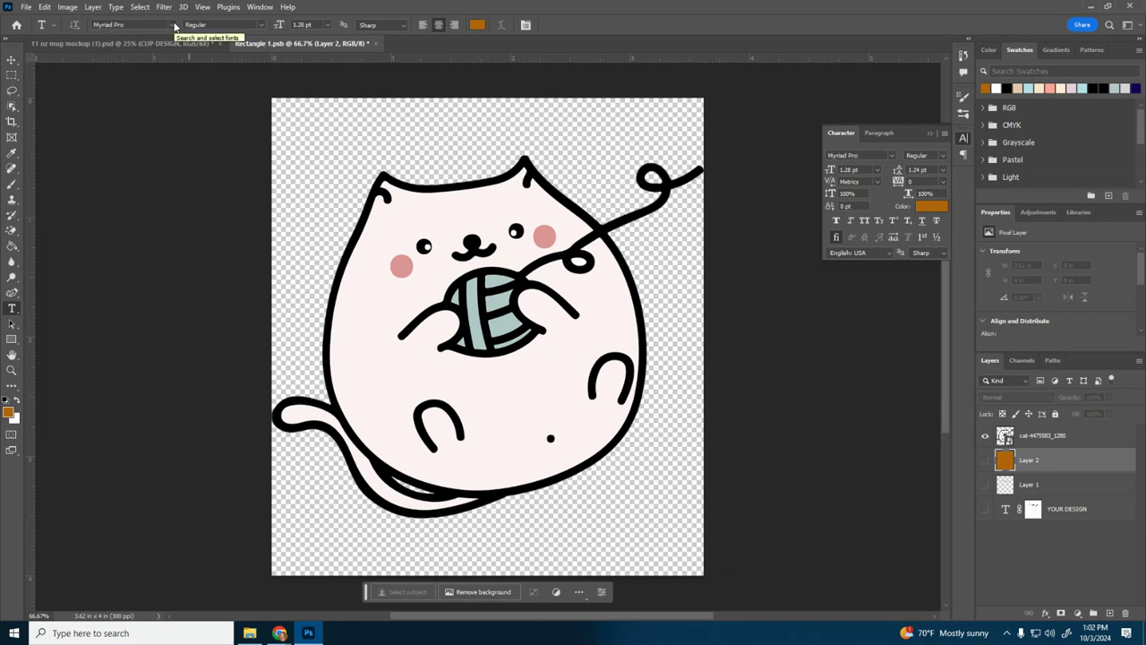
{"action": "left_click", "coordinate": [173, 25]}
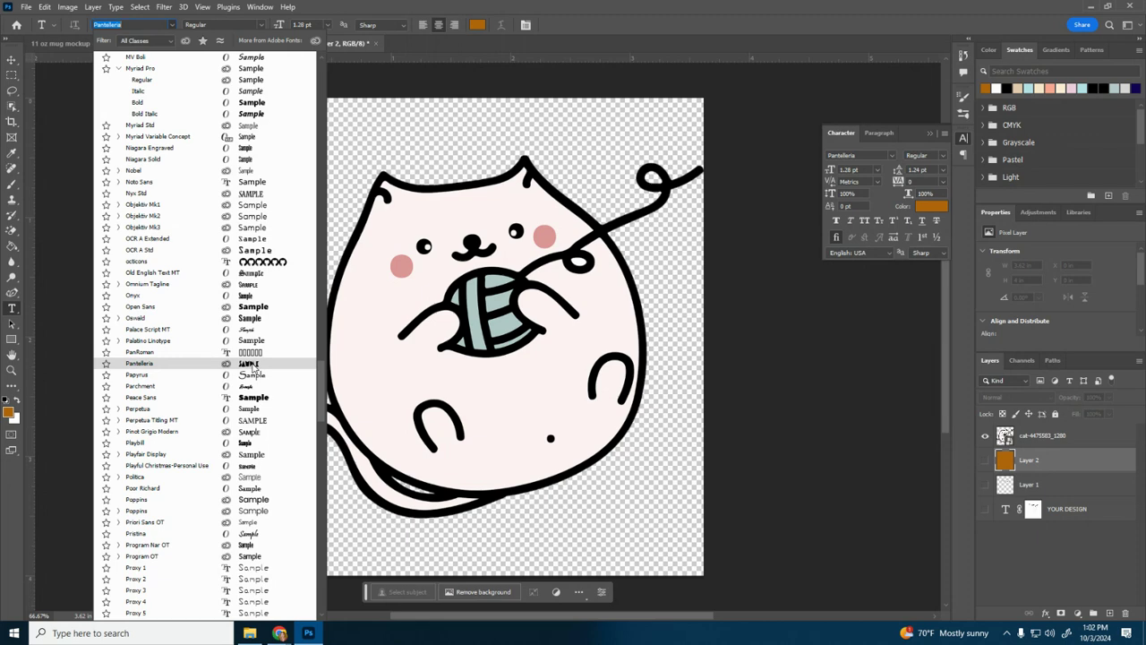
{"action": "scroll", "coordinate": [254, 367], "scroll_direction": "down", "scroll_amount": 5}
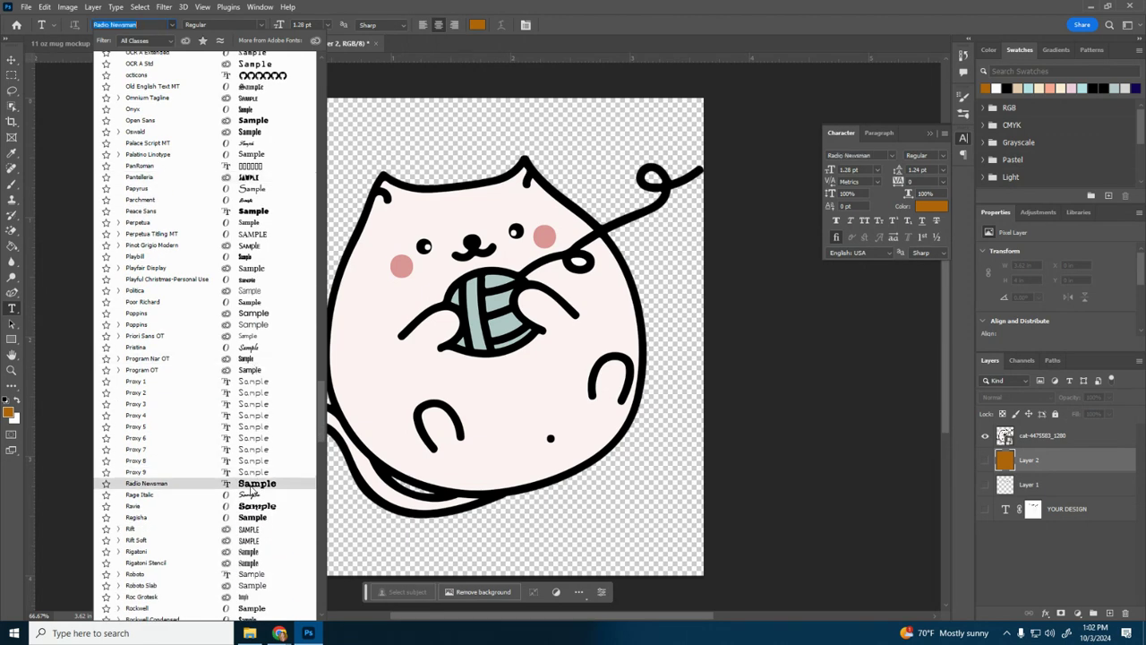
{"action": "left_click", "coordinate": [251, 495]}
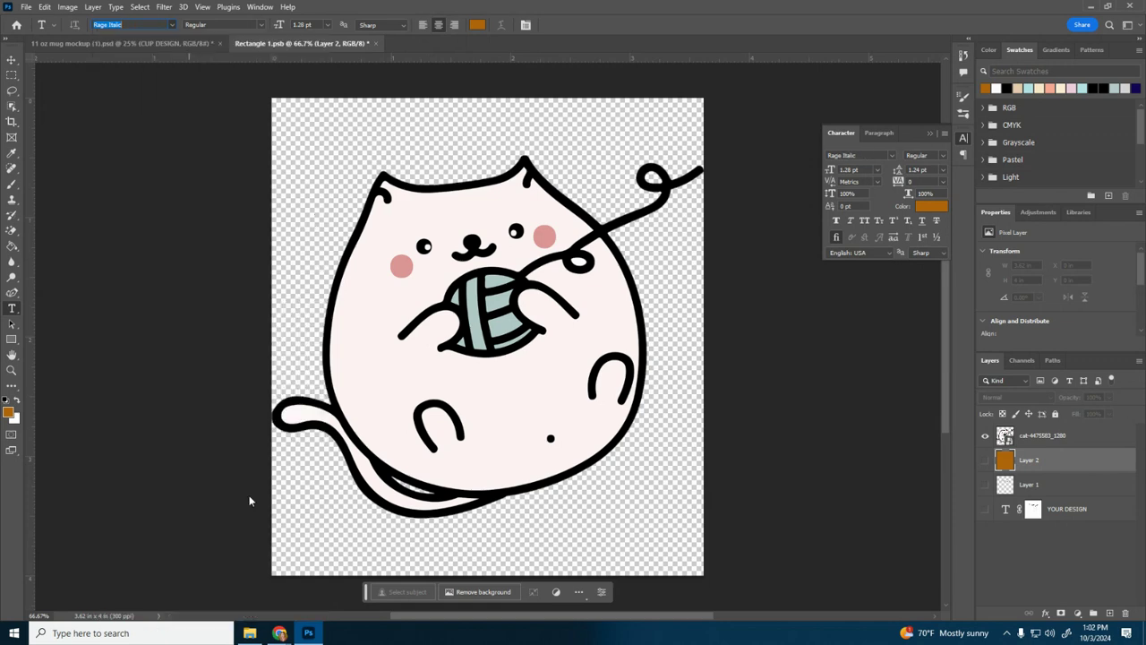
{"action": "left_click", "coordinate": [557, 519]}
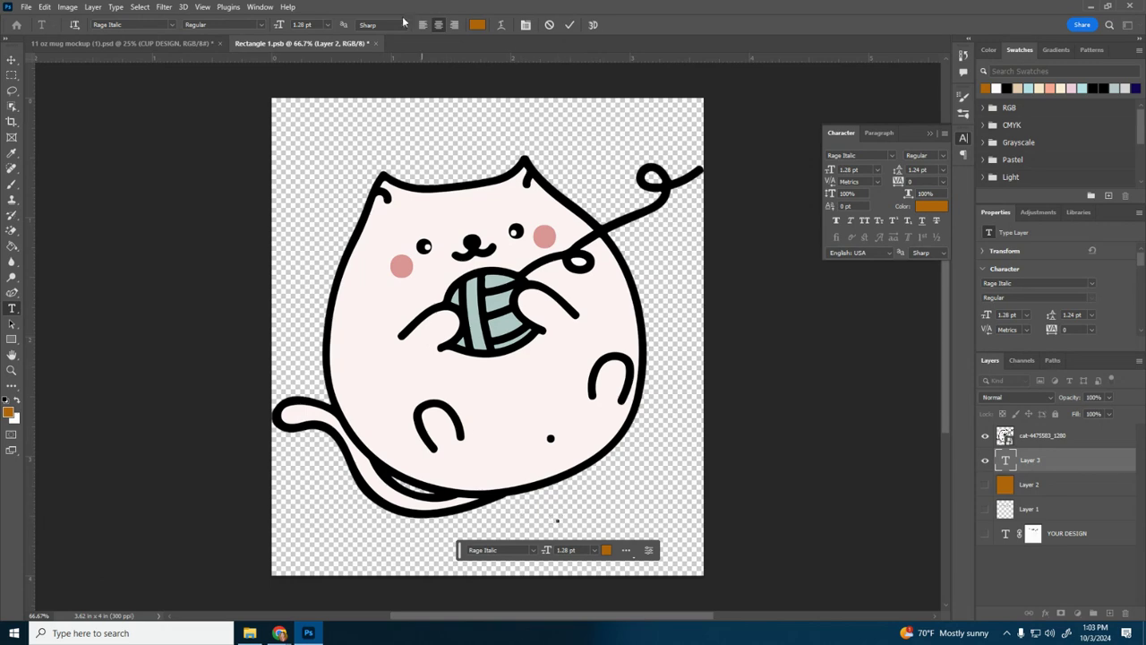
{"action": "left_click", "coordinate": [330, 25]}
{"action": "left_click", "coordinate": [302, 175]}
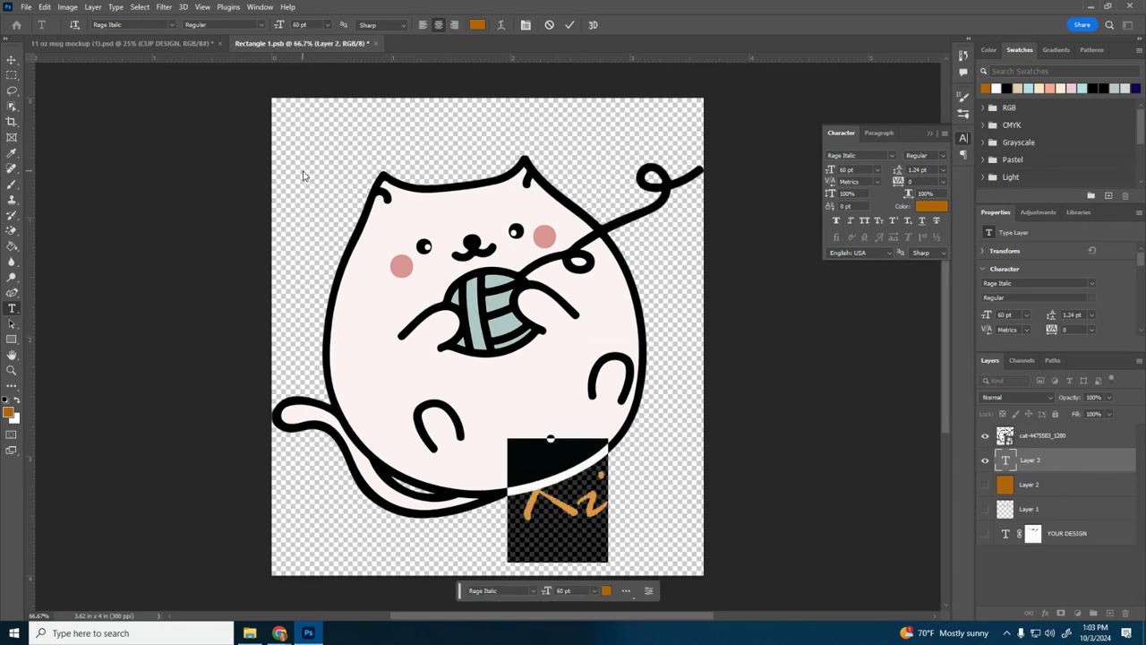
Step: Place the text layer above the cat layer and complete its wording as "Kitty"
{"action": "left_click", "coordinate": [602, 500]}
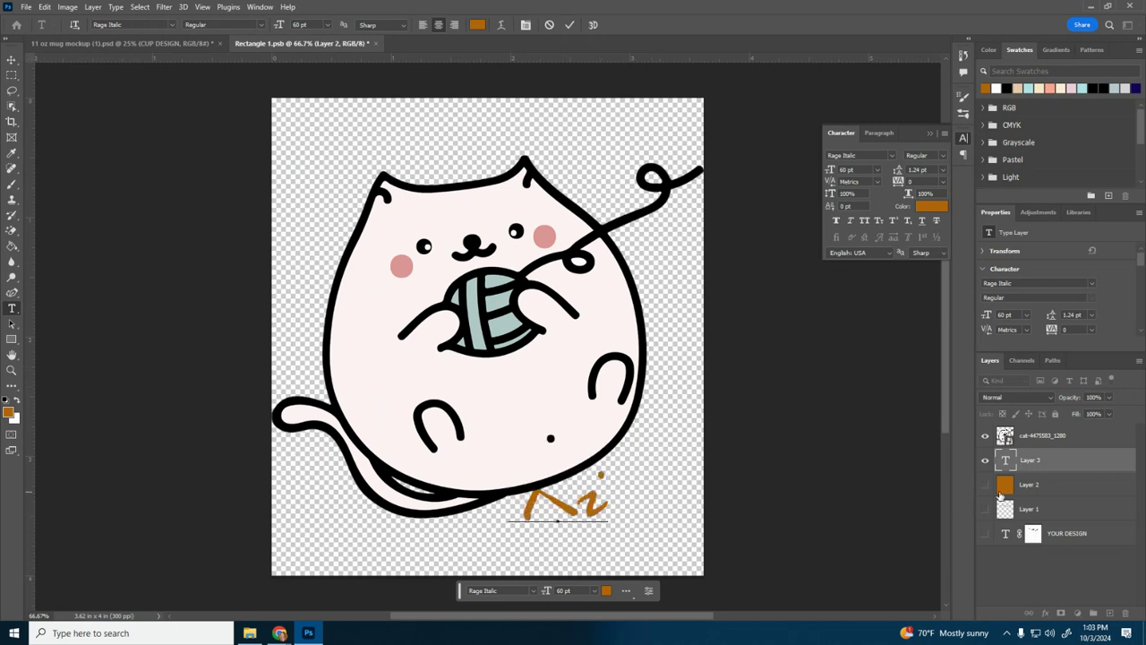
{"action": "left_click_drag", "start_coordinate": [1030, 461], "coordinate": [1032, 430]}
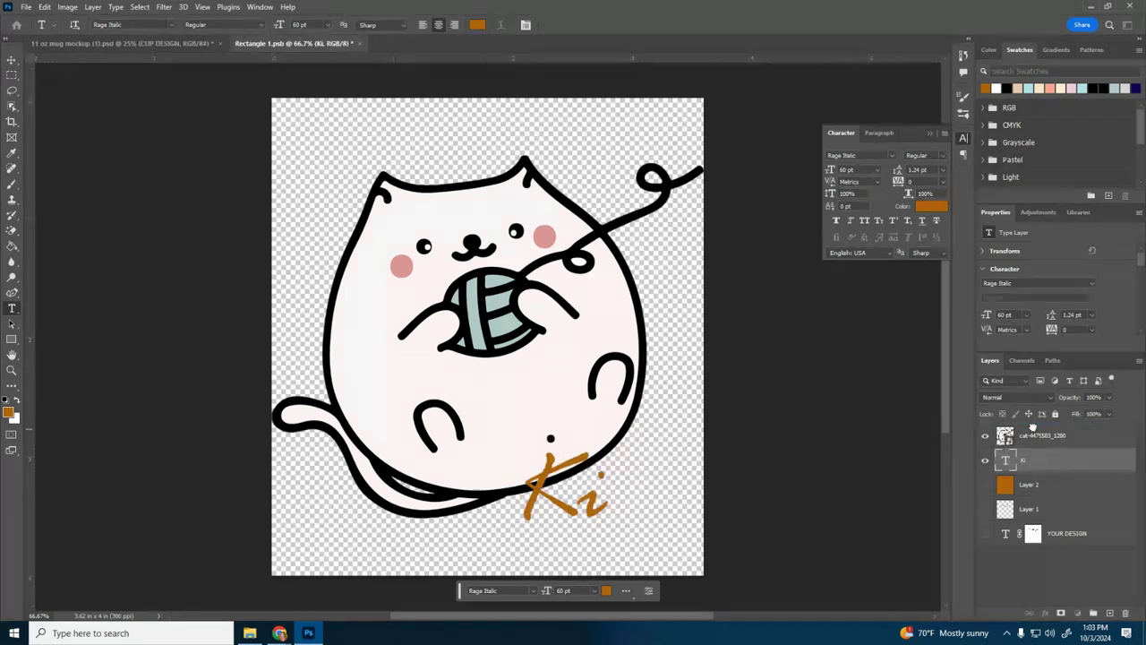
{"action": "left_click", "coordinate": [603, 495]}
{"action": "type", "text": "y"}
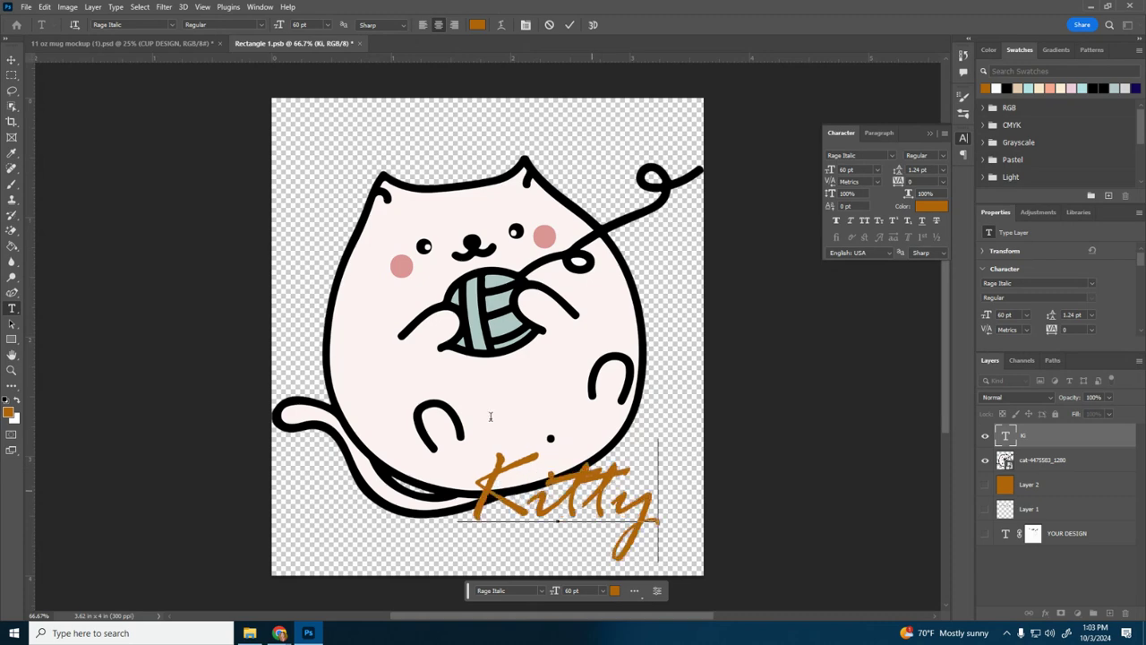
{"action": "key", "text": "Escape"}
Step: Move the Kitty text to the canvas's upper-left area above the cat and recolour it with the pink sampled from the cat's cheek
{"action": "key", "text": "v"}
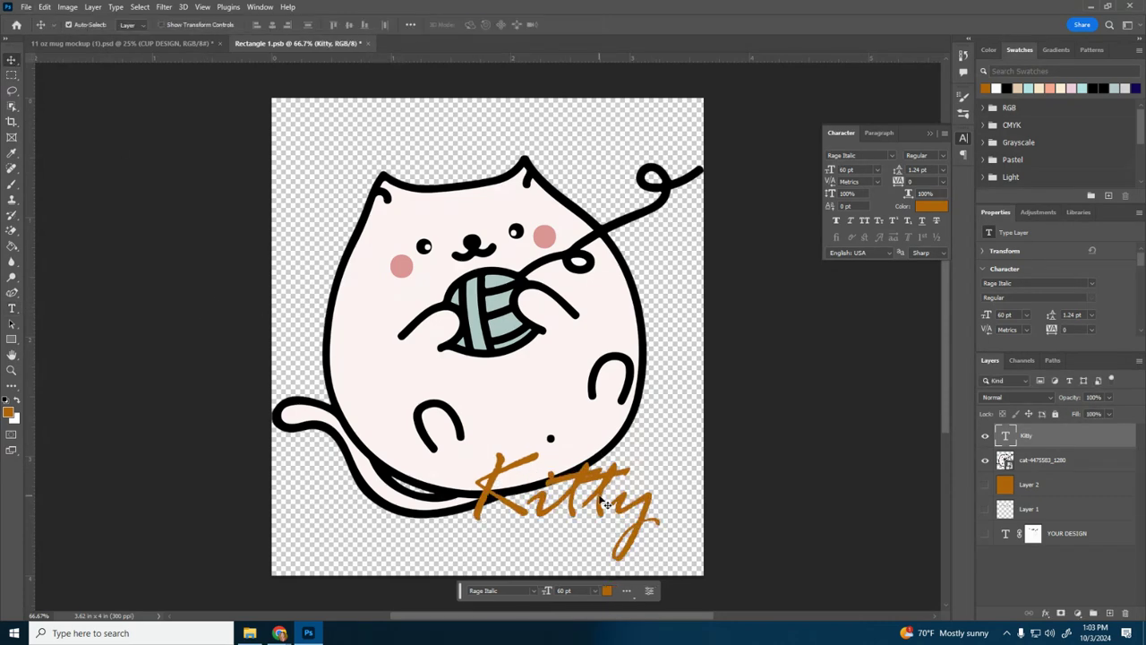
{"action": "left_click_drag", "start_coordinate": [607, 504], "coordinate": [573, 157]}
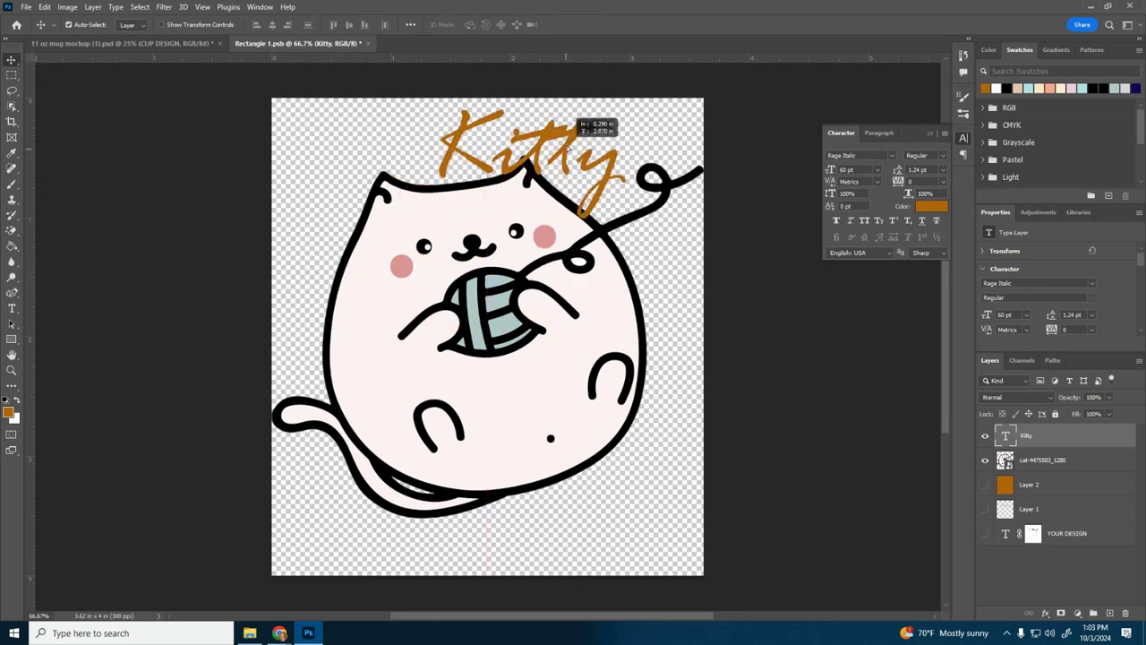
{"action": "left_click_drag", "start_coordinate": [579, 118], "coordinate": [433, 145]}
{"action": "key", "text": "t"}
{"action": "left_click", "coordinate": [478, 25]}
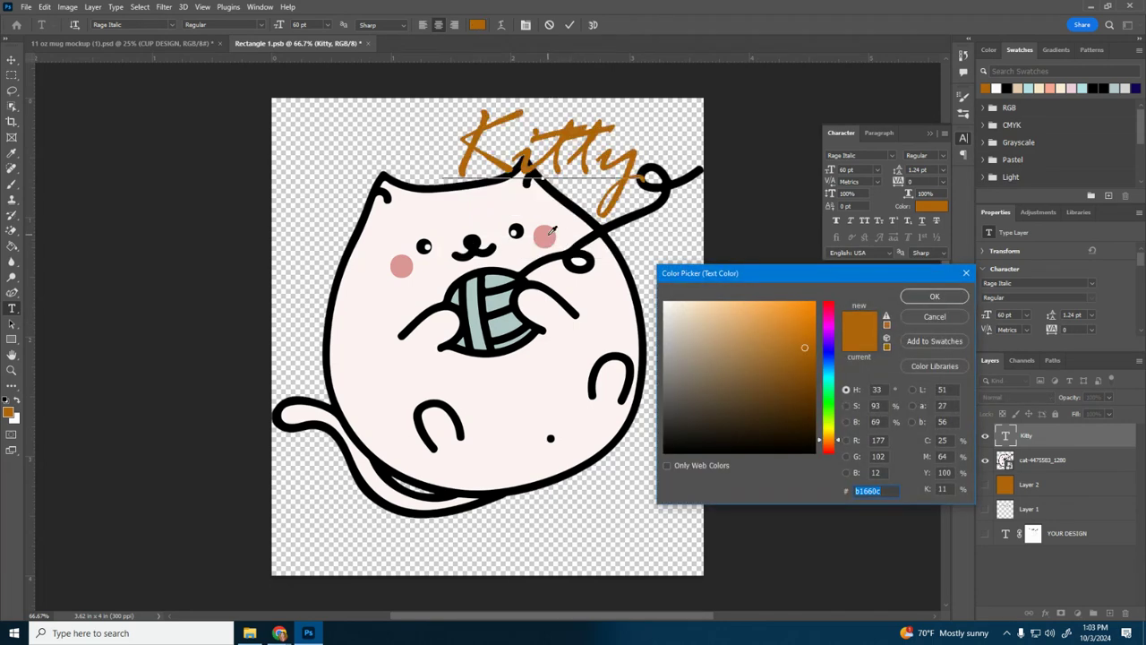
{"action": "left_click", "coordinate": [546, 235]}
{"action": "left_click", "coordinate": [935, 297]}
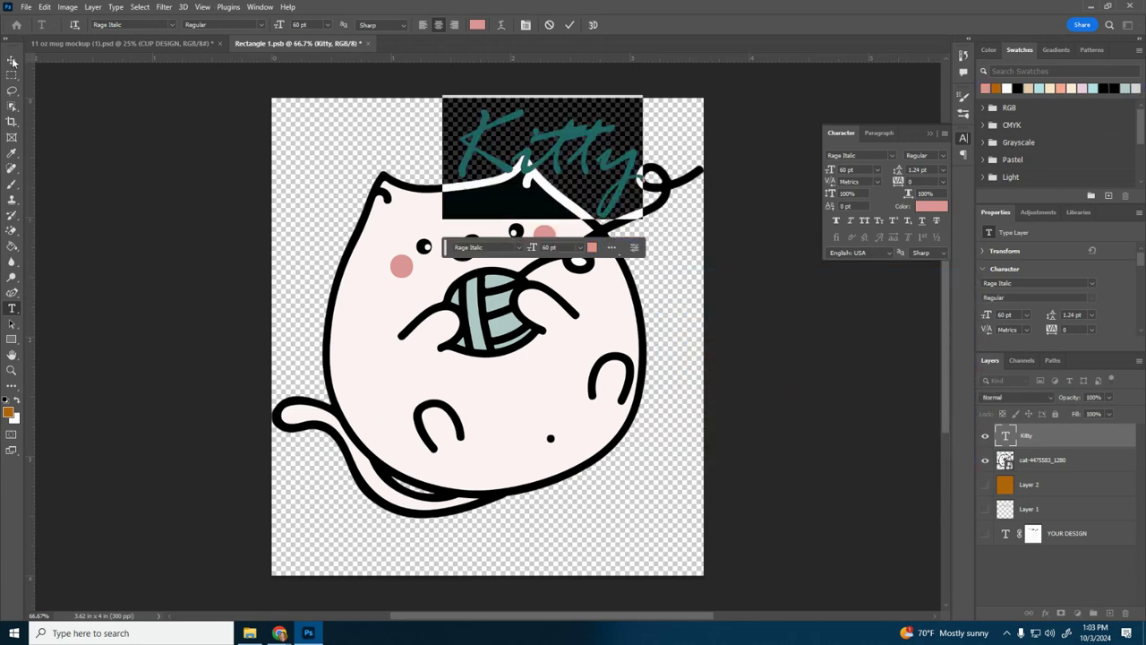
{"action": "left_click", "coordinate": [11, 60]}
{"action": "left_click_drag", "start_coordinate": [566, 143], "coordinate": [407, 137]}
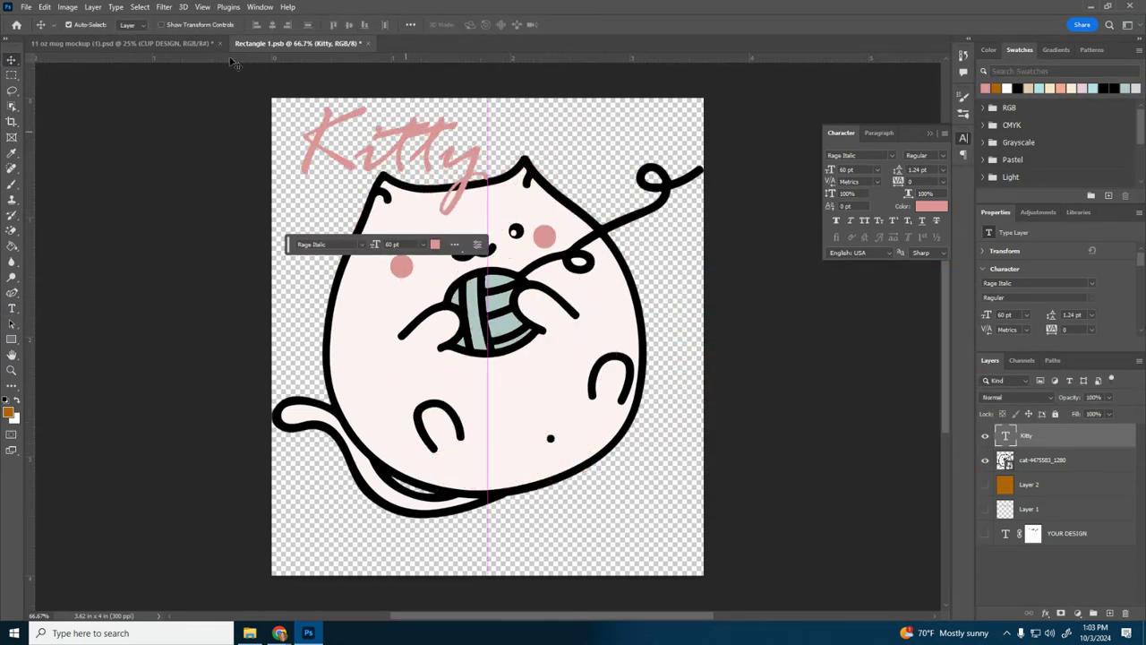
Step: Save the smart object with the pink Kitty text and view the design on the mug mockup
{"action": "left_click", "coordinate": [26, 6]}
{"action": "left_click", "coordinate": [62, 143]}
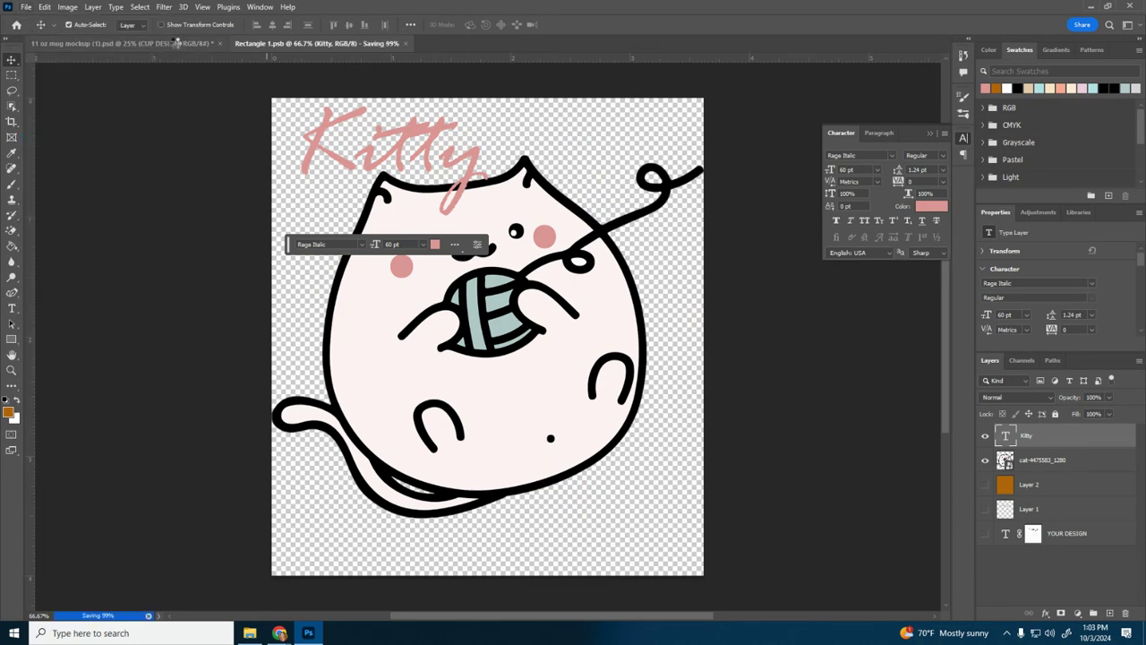
{"action": "left_click", "coordinate": [176, 43]}
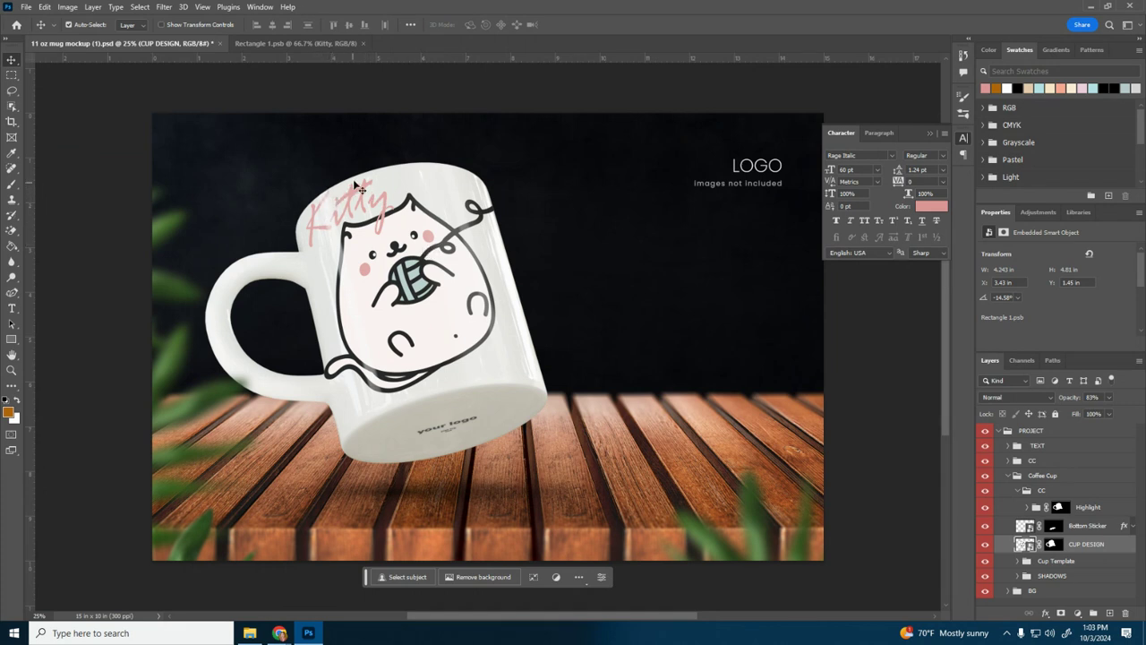
Step: Scale the cat down to 13.59% in the middle of the smart object's canvas and centre the Kitty text above it
{"action": "left_click", "coordinate": [273, 45]}
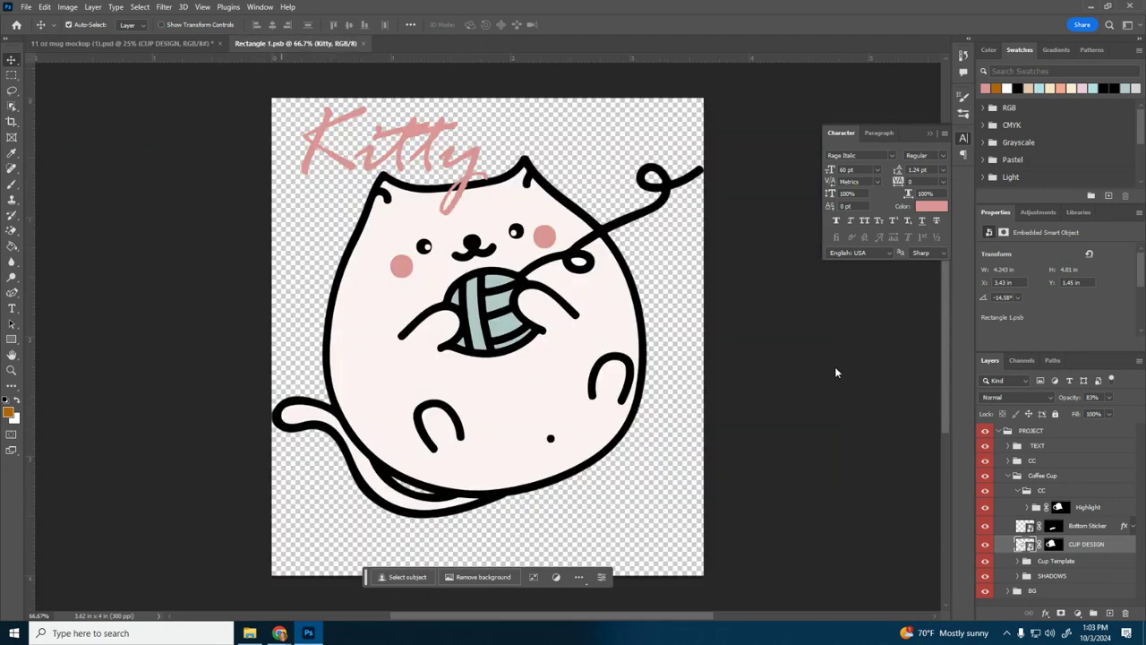
{"action": "left_click", "coordinate": [1042, 461]}
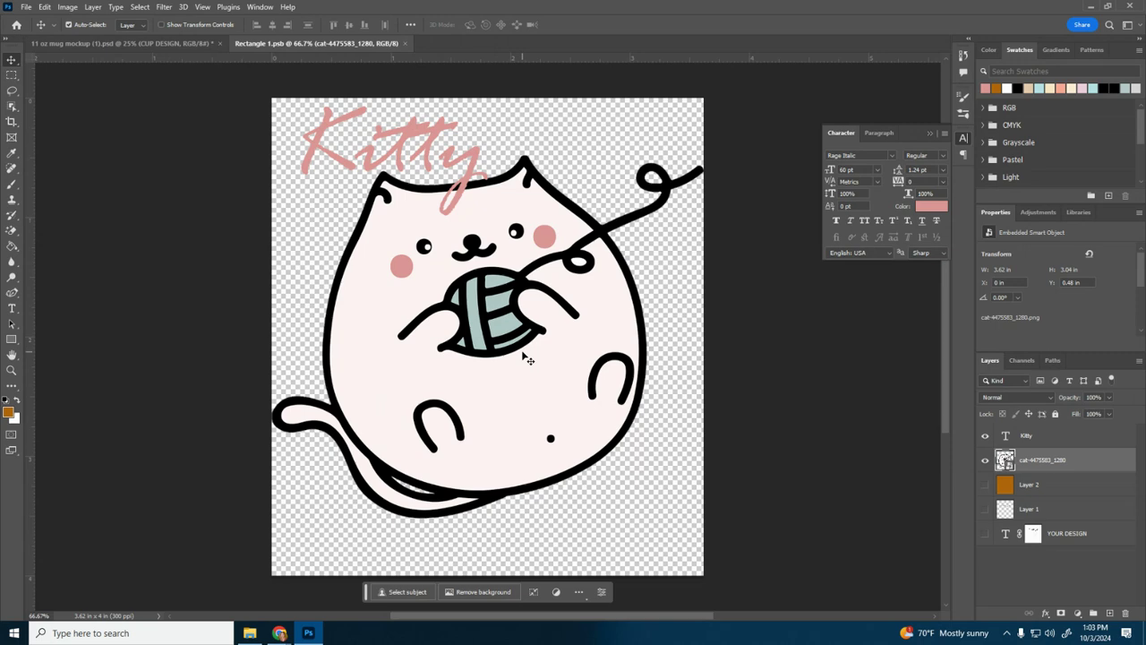
{"action": "key", "text": "ctrl+t"}
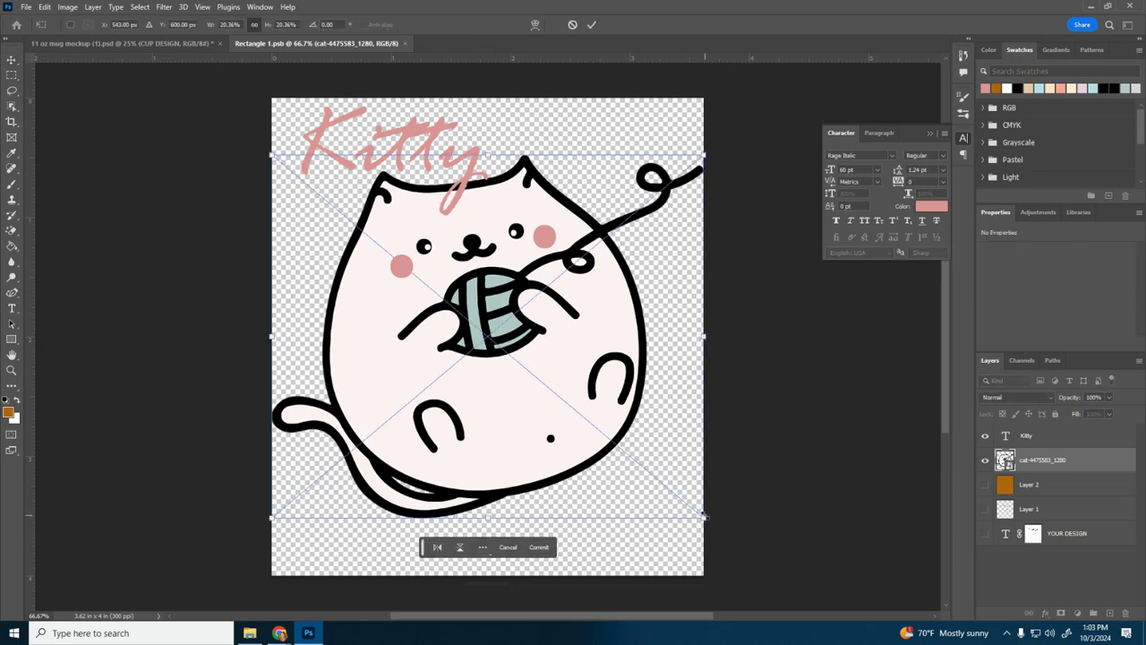
{"action": "left_click_drag", "start_coordinate": [704, 517], "coordinate": [563, 399]}
{"action": "left_click_drag", "start_coordinate": [460, 349], "coordinate": [532, 439]}
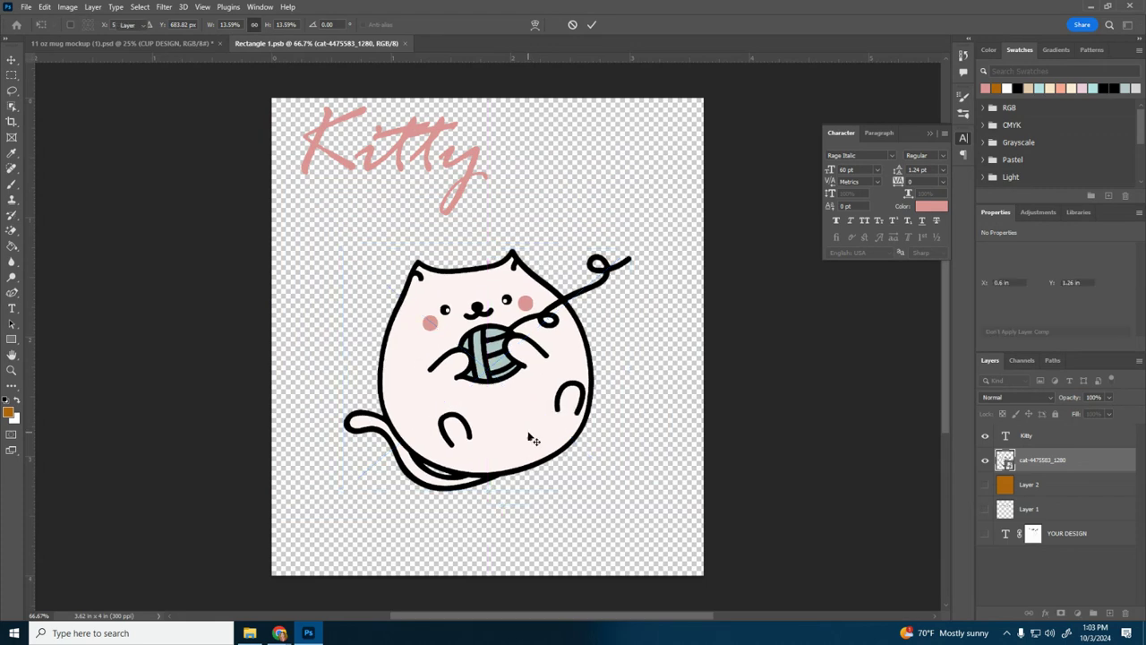
{"action": "key", "text": "Return"}
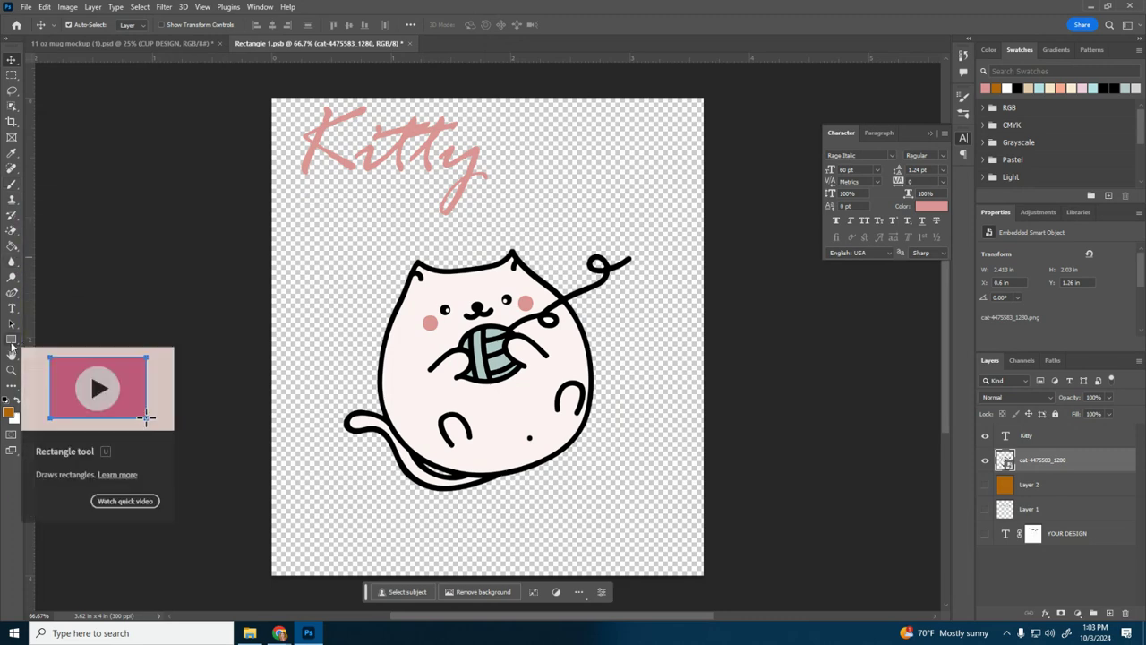
{"action": "left_click", "coordinate": [1070, 436]}
{"action": "left_click_drag", "start_coordinate": [443, 141], "coordinate": [530, 183]}
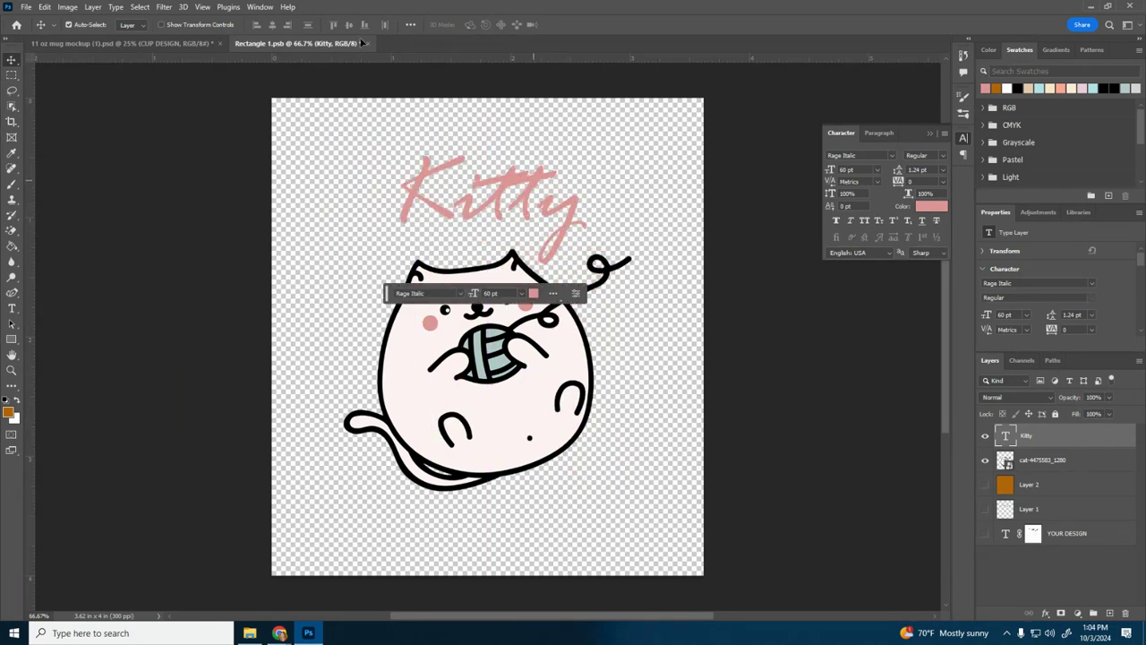
Step: Save the rearranged cat and text layout and check it on the mug mockup
{"action": "left_click", "coordinate": [27, 7]}
{"action": "left_click", "coordinate": [54, 133]}
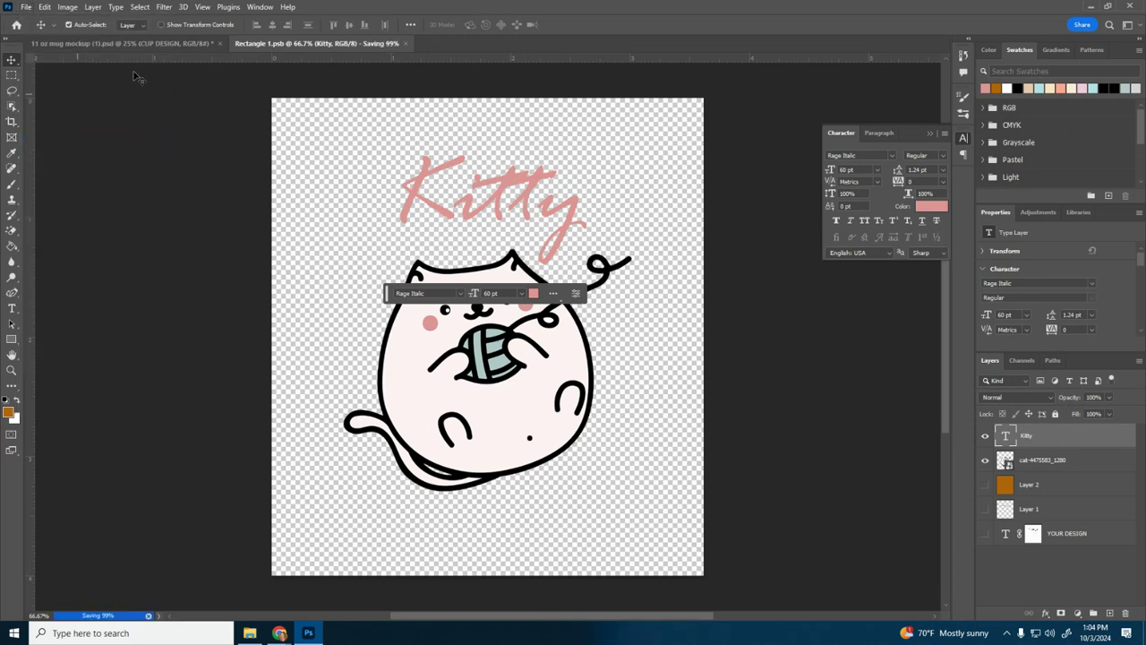
{"action": "left_click", "coordinate": [147, 43]}
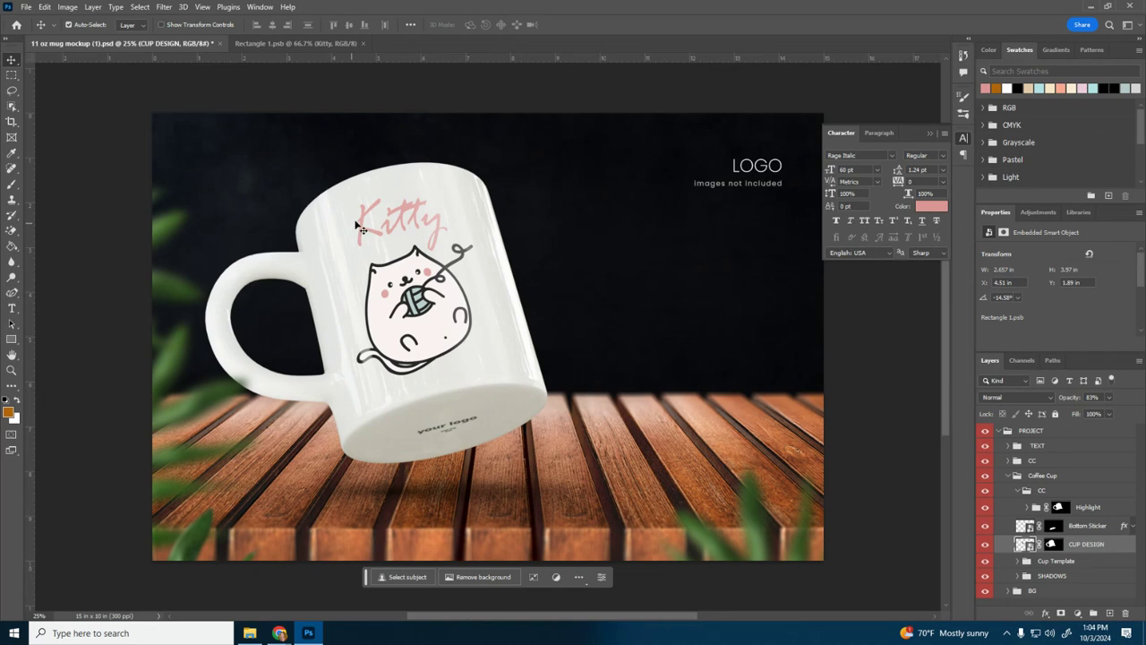
Step: Flip the smart object's whole canvas horizontally to mirror the cat and text
{"action": "left_click", "coordinate": [292, 43]}
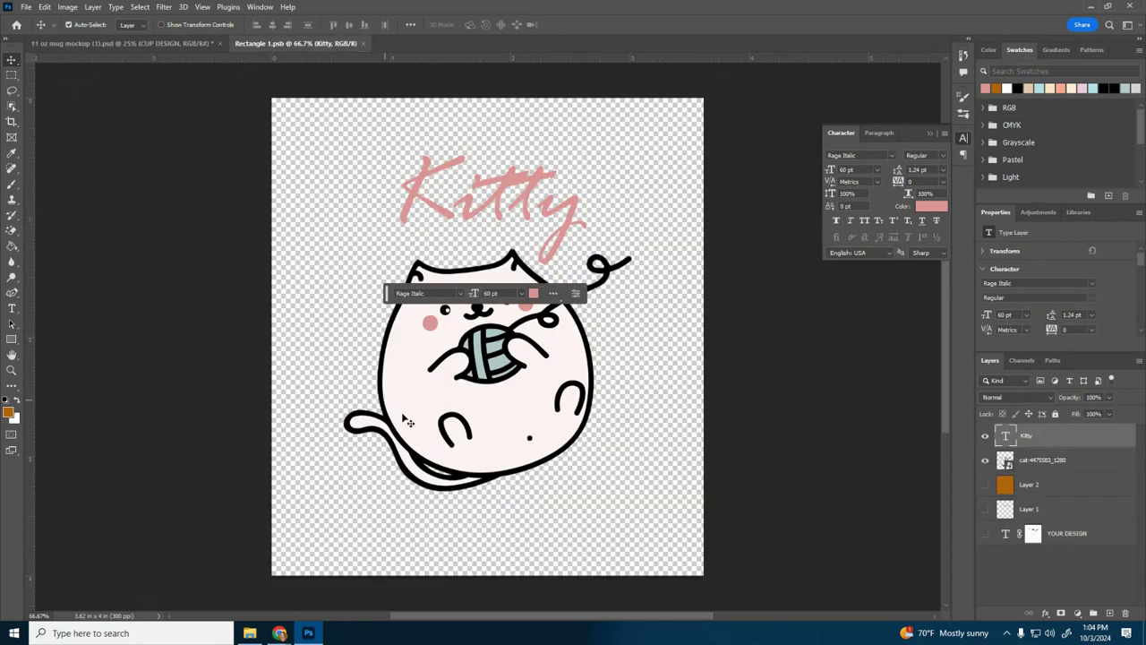
{"action": "left_click", "coordinate": [26, 7]}
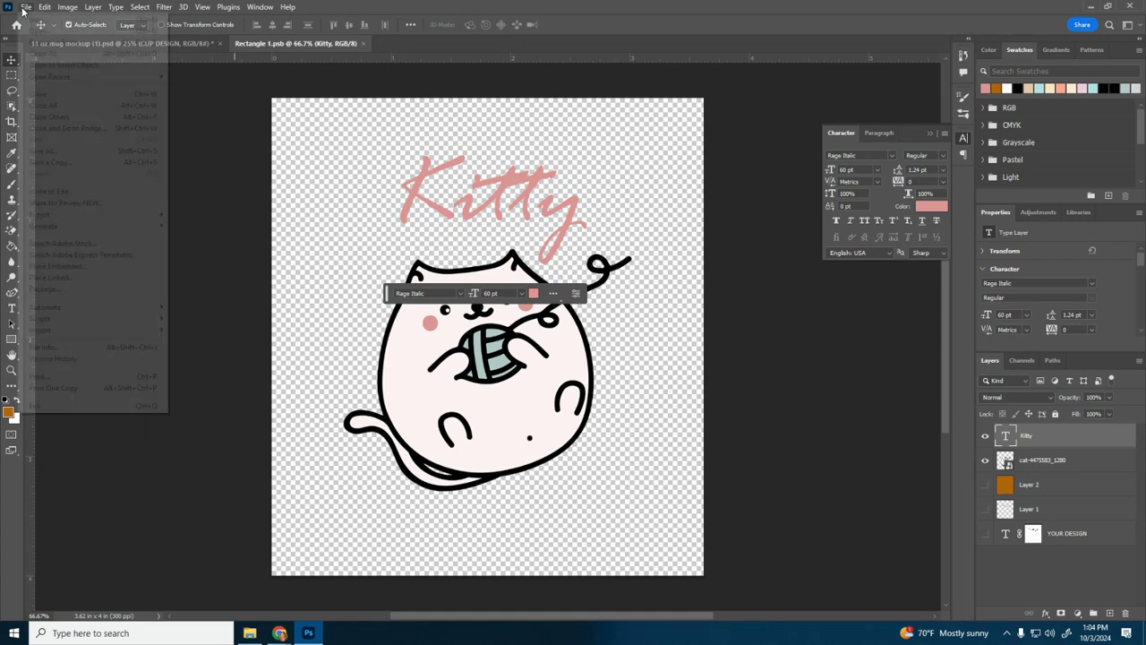
{"action": "mouse_move", "coordinate": [61, 216]}
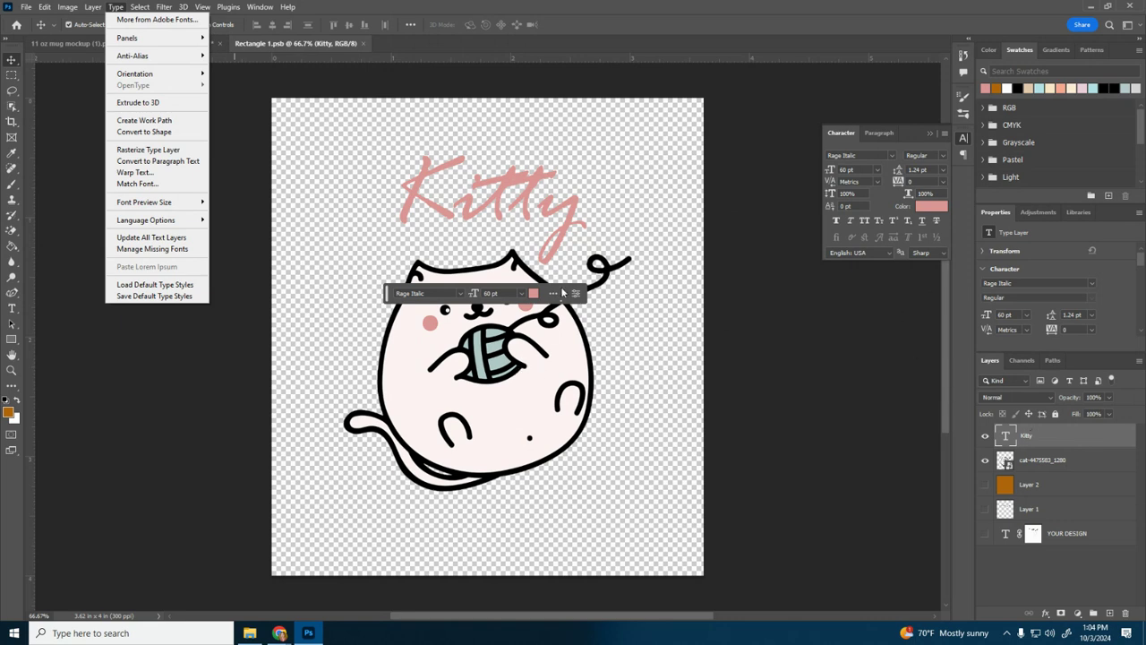
{"action": "mouse_move", "coordinate": [60, 6]}
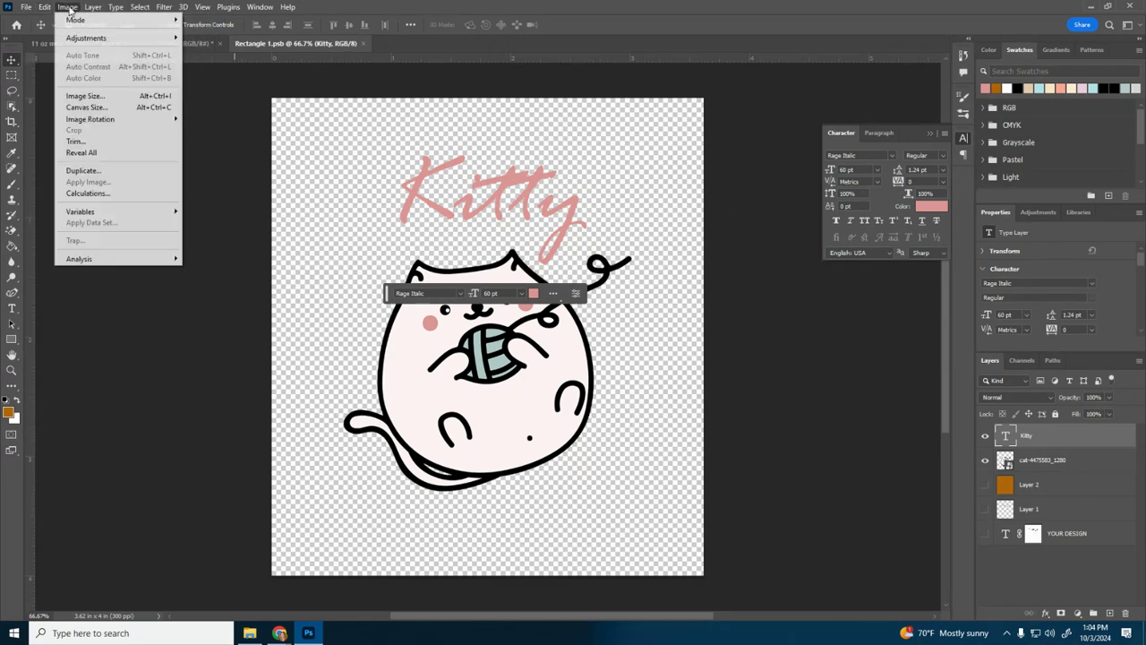
{"action": "mouse_move", "coordinate": [86, 118]}
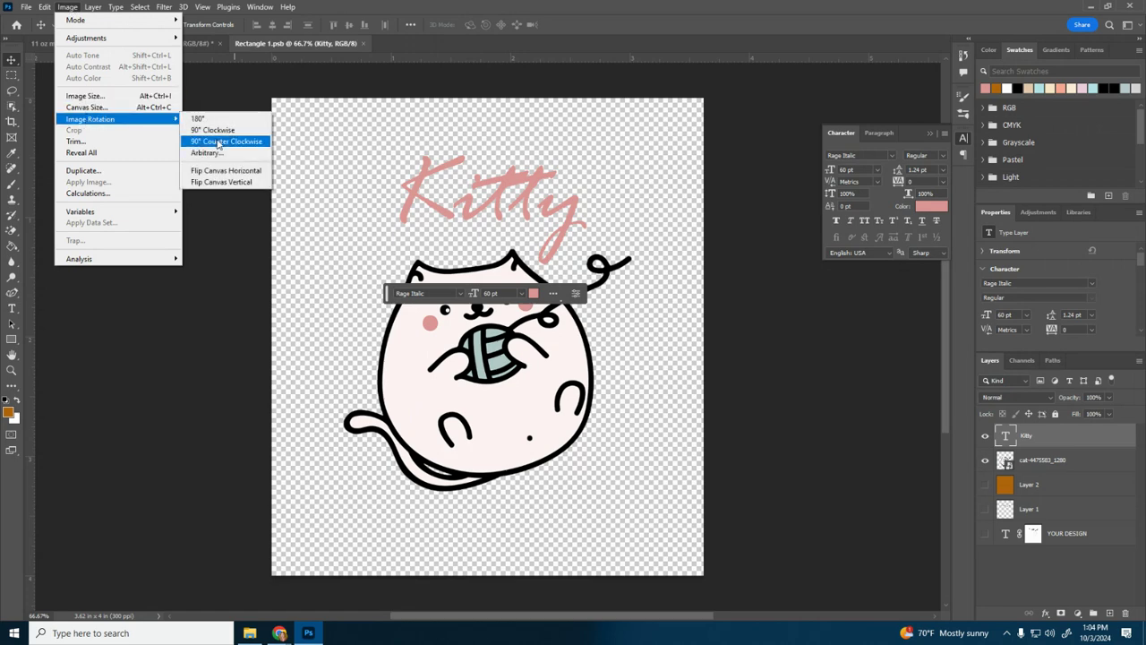
{"action": "left_click", "coordinate": [232, 171]}
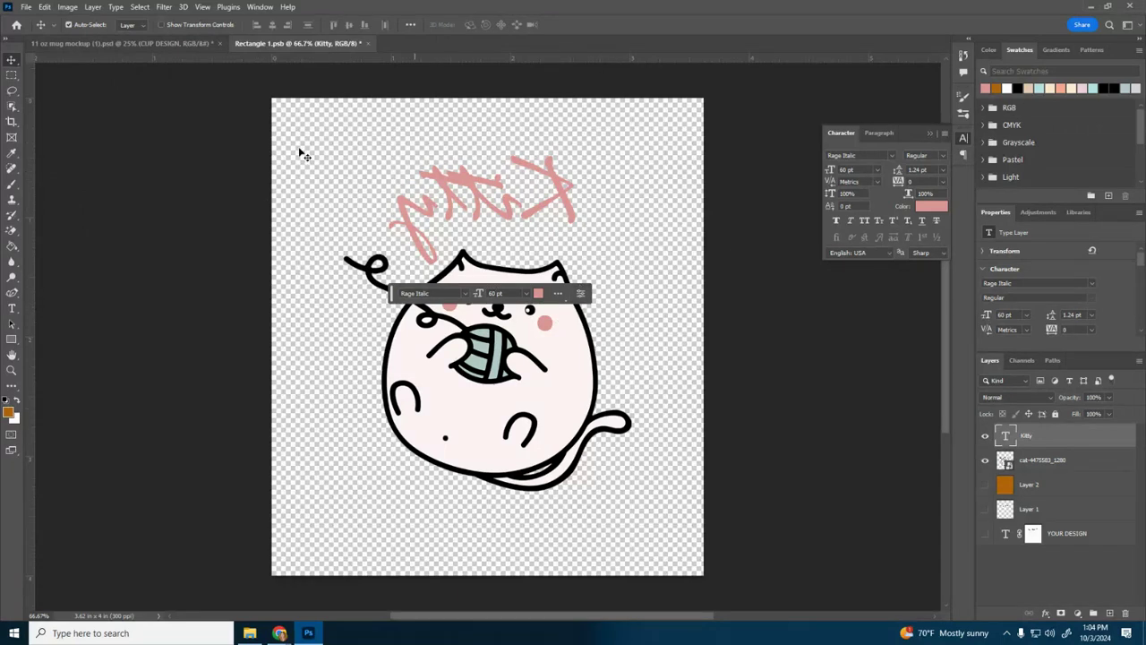
Step: Export the mirrored cat and Kitty design as a PNG named side1 in the Downloads folder
{"action": "left_click", "coordinate": [26, 7]}
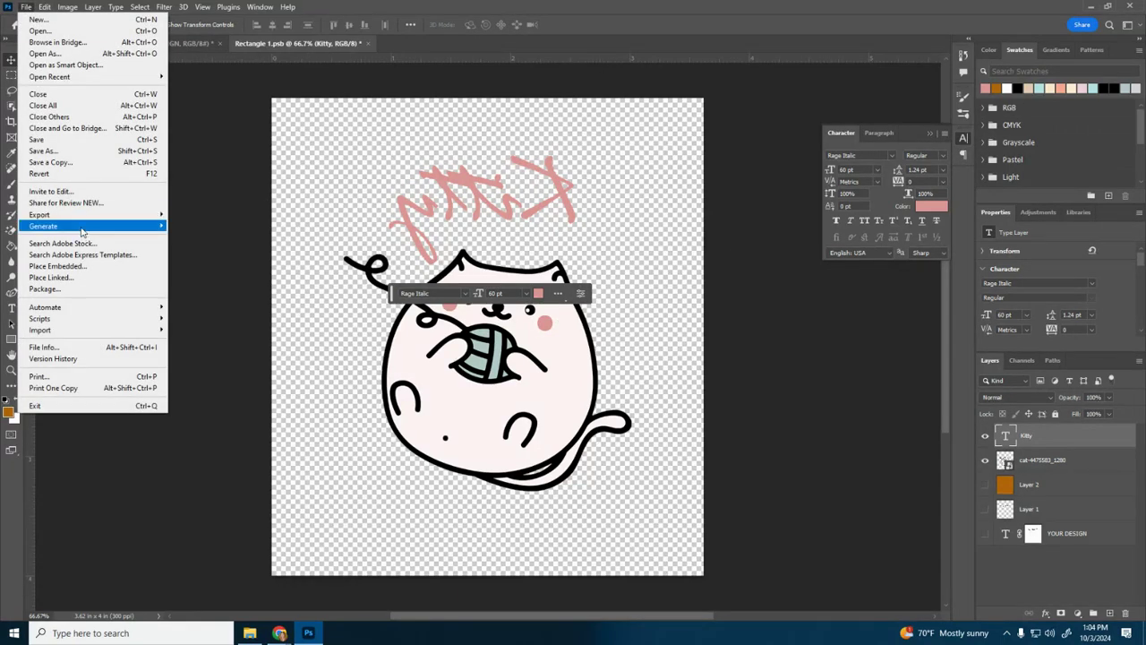
{"action": "left_click", "coordinate": [187, 219]}
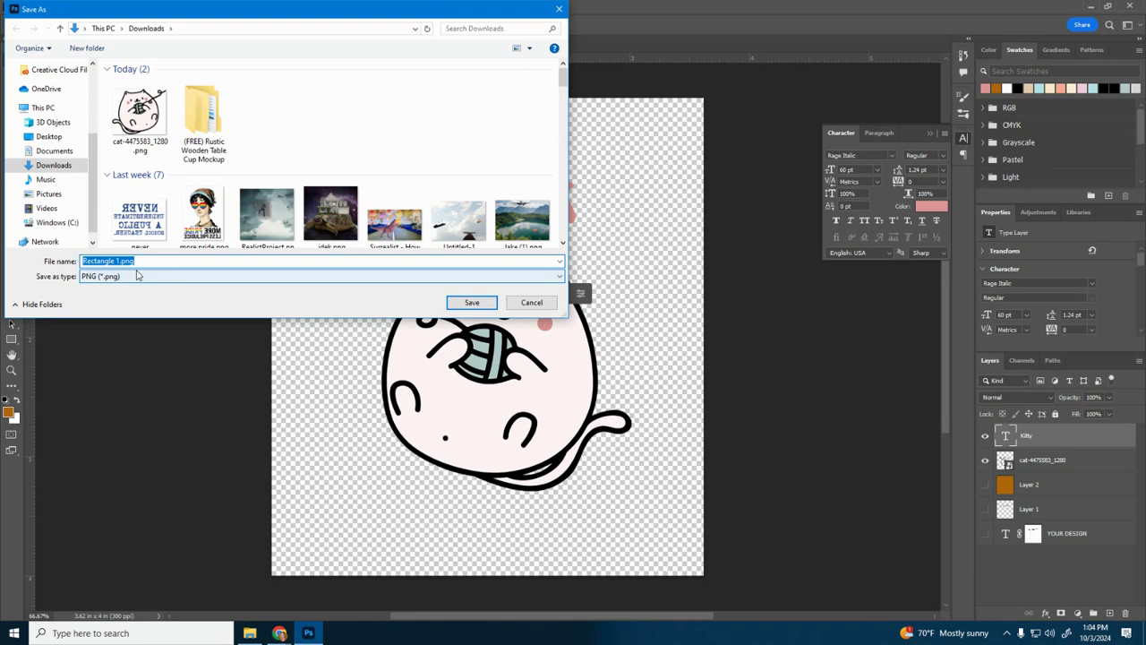
{"action": "type", "text": "side1"}
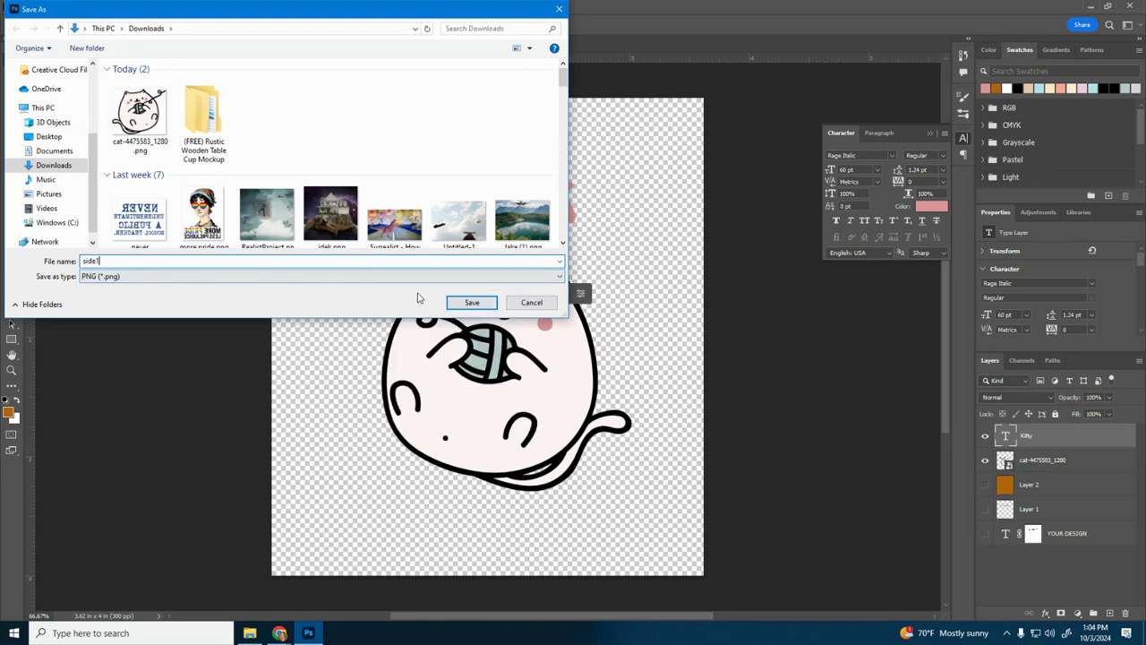
{"action": "left_click", "coordinate": [473, 304]}
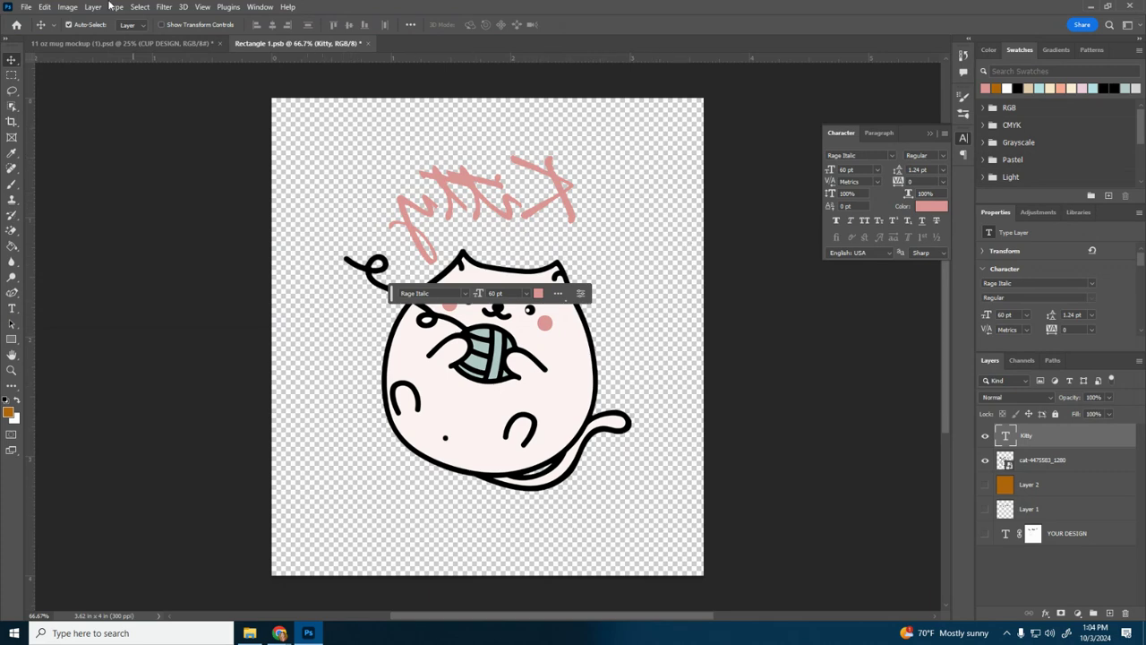
Step: Export the 11 oz mug mockup document as a PNG named side1mockup in the Downloads folder
{"action": "key", "text": "ctrl+s"}
{"action": "left_click", "coordinate": [130, 43]}
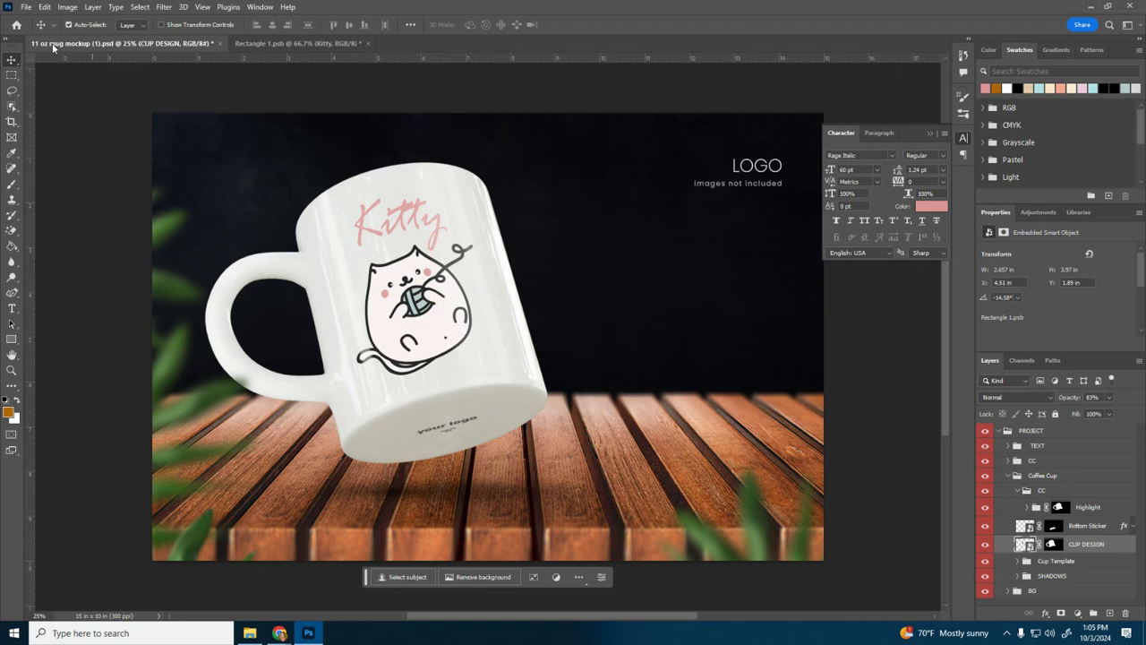
{"action": "left_click", "coordinate": [27, 8]}
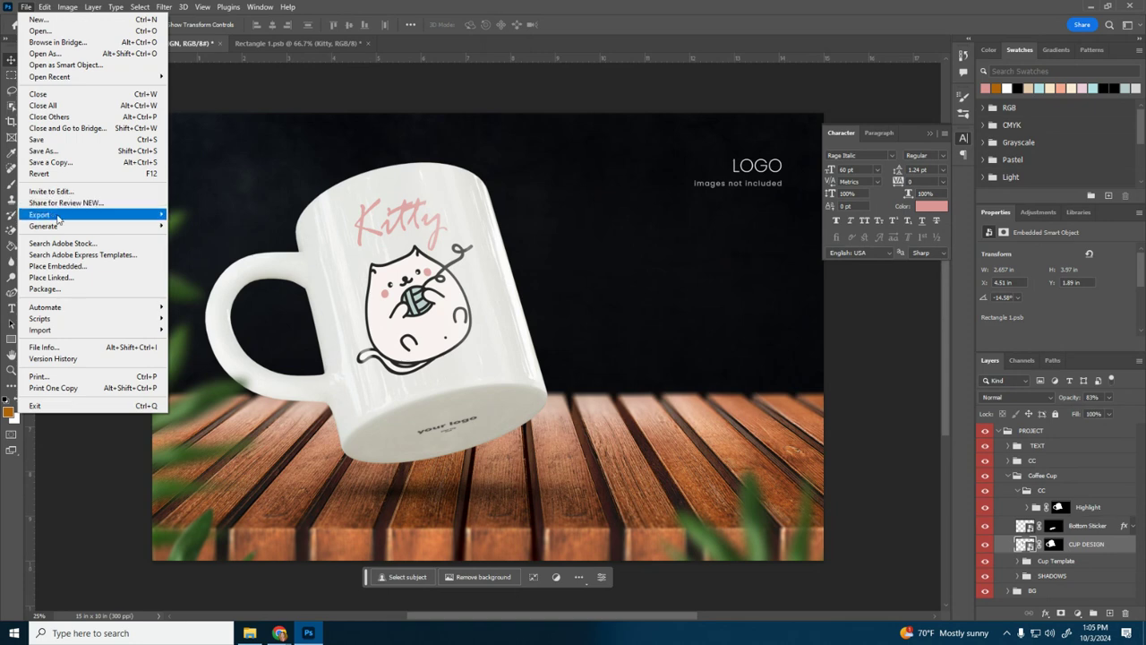
{"action": "mouse_move", "coordinate": [59, 215]}
{"action": "left_click", "coordinate": [229, 217]}
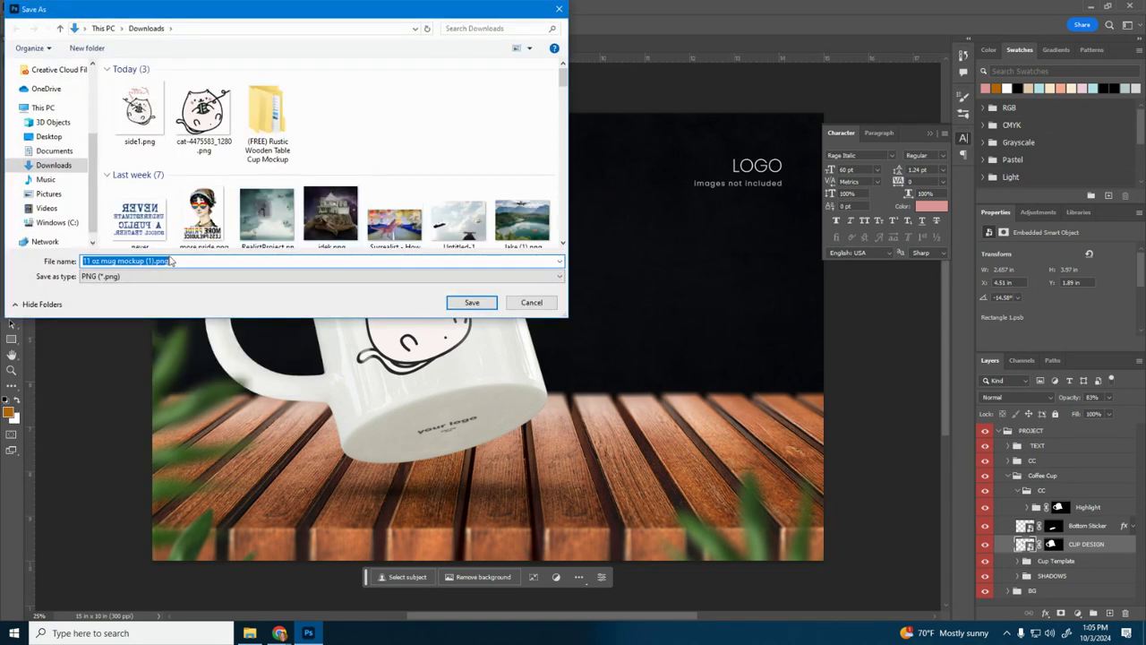
{"action": "type", "text": "side1mockup"}
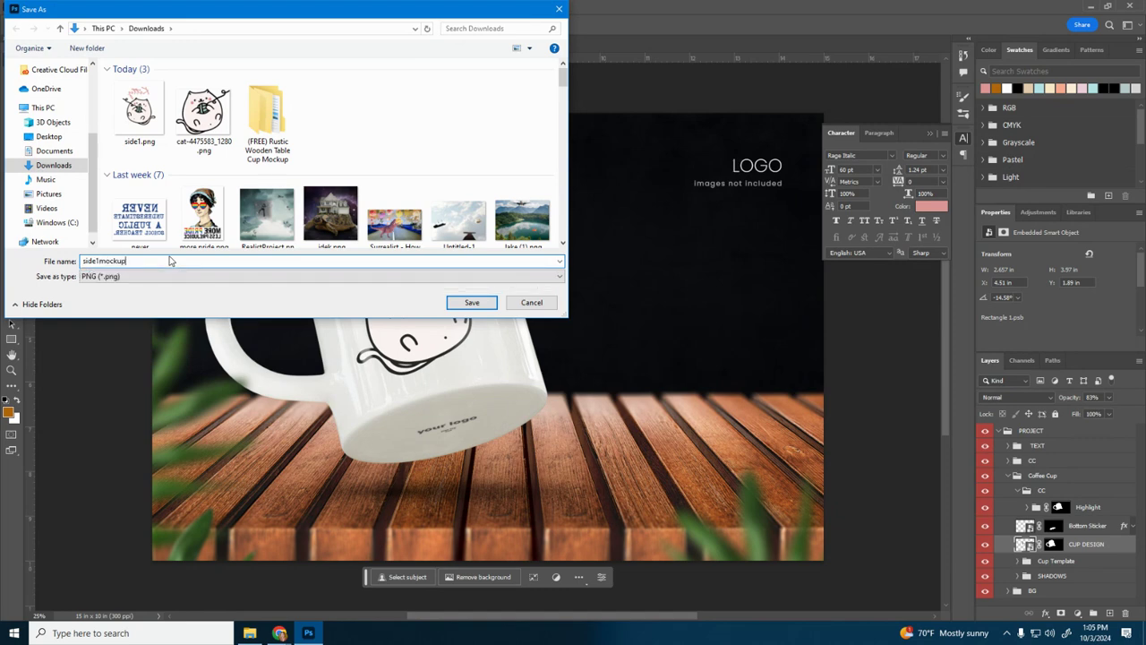
{"action": "left_click", "coordinate": [496, 303]}
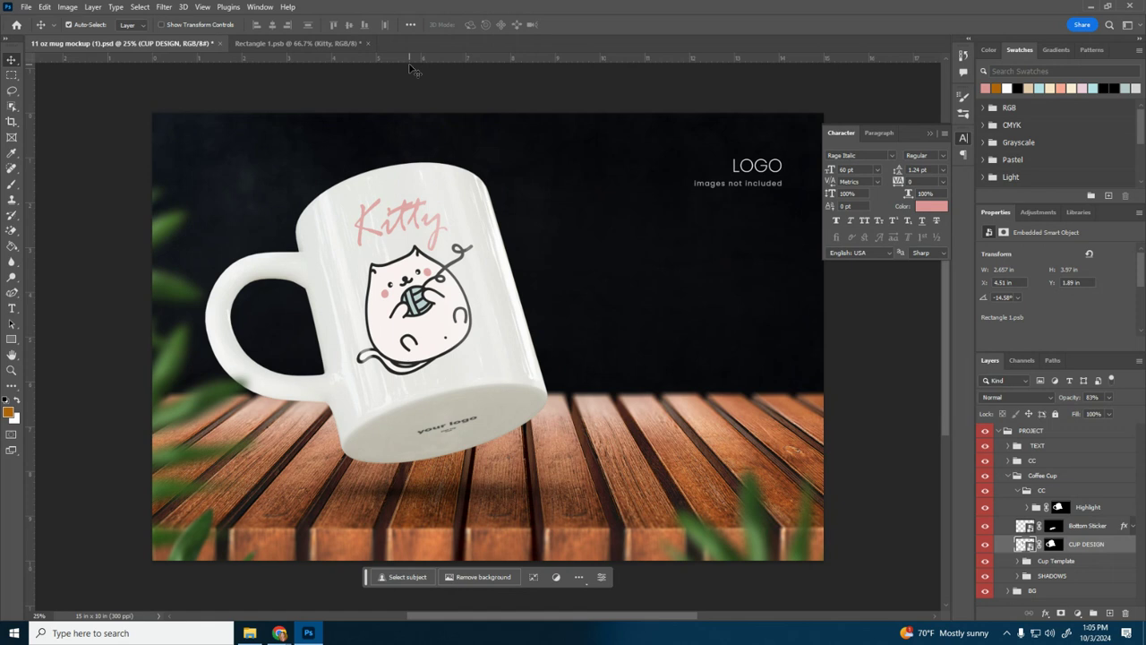
Step: Flip the mug mockup's whole canvas horizontally to show the mug's other side
{"action": "left_click", "coordinate": [69, 7]}
{"action": "mouse_move", "coordinate": [89, 119]}
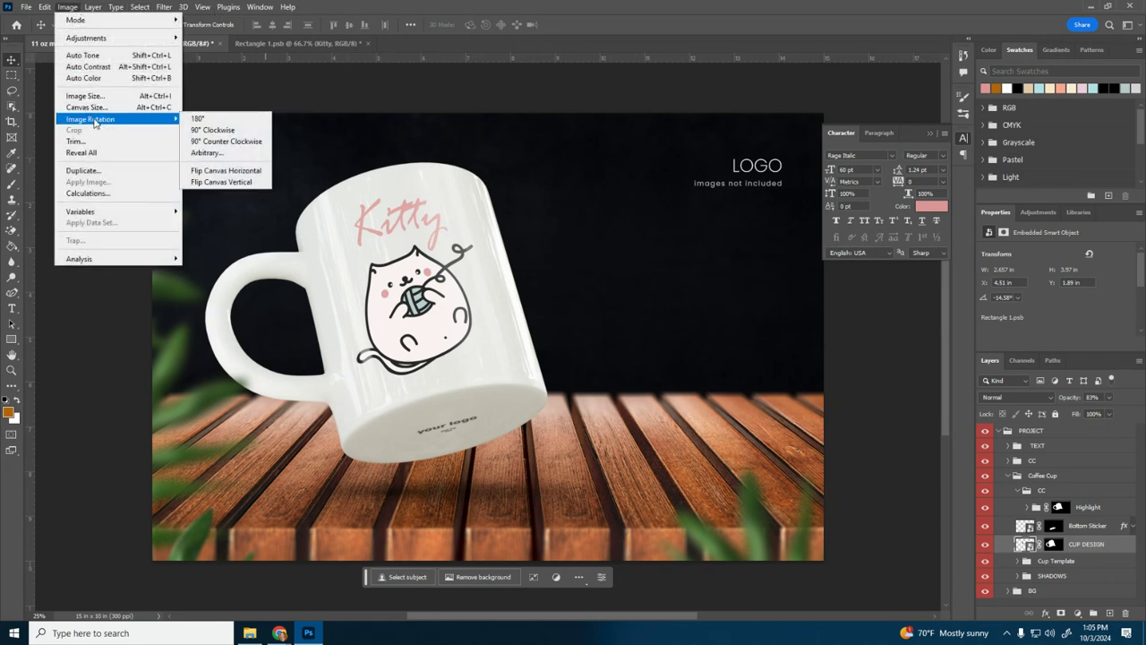
{"action": "left_click", "coordinate": [220, 171]}
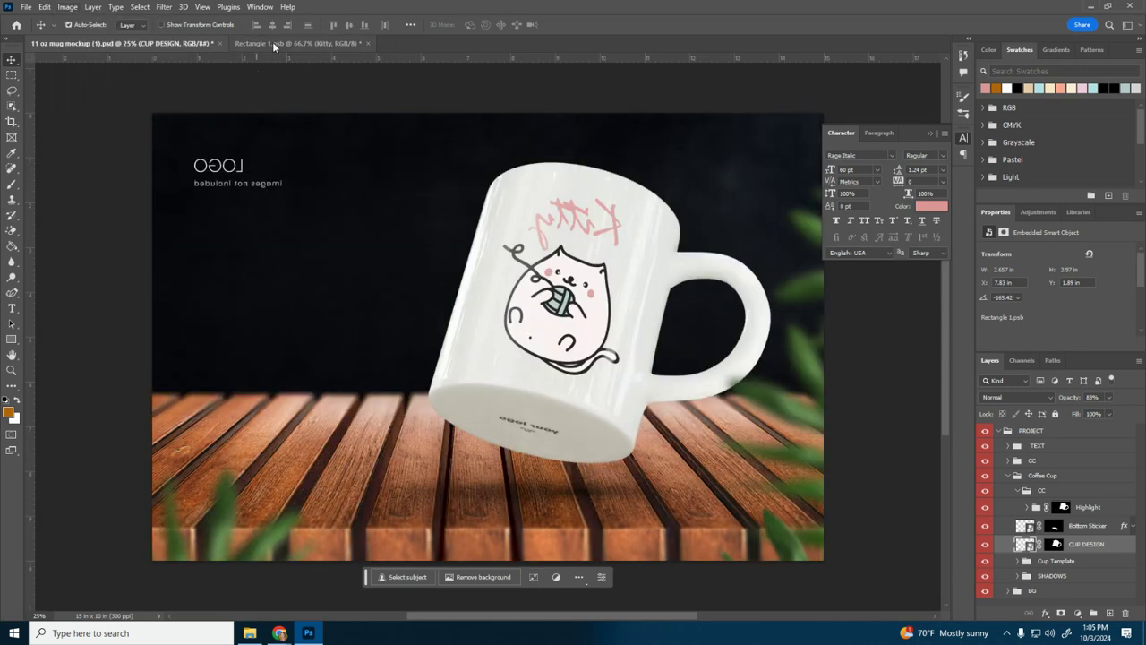
Step: Save the mirrored cat and Kitty smart object and check it on the flipped mug mockup
{"action": "left_click", "coordinate": [273, 43]}
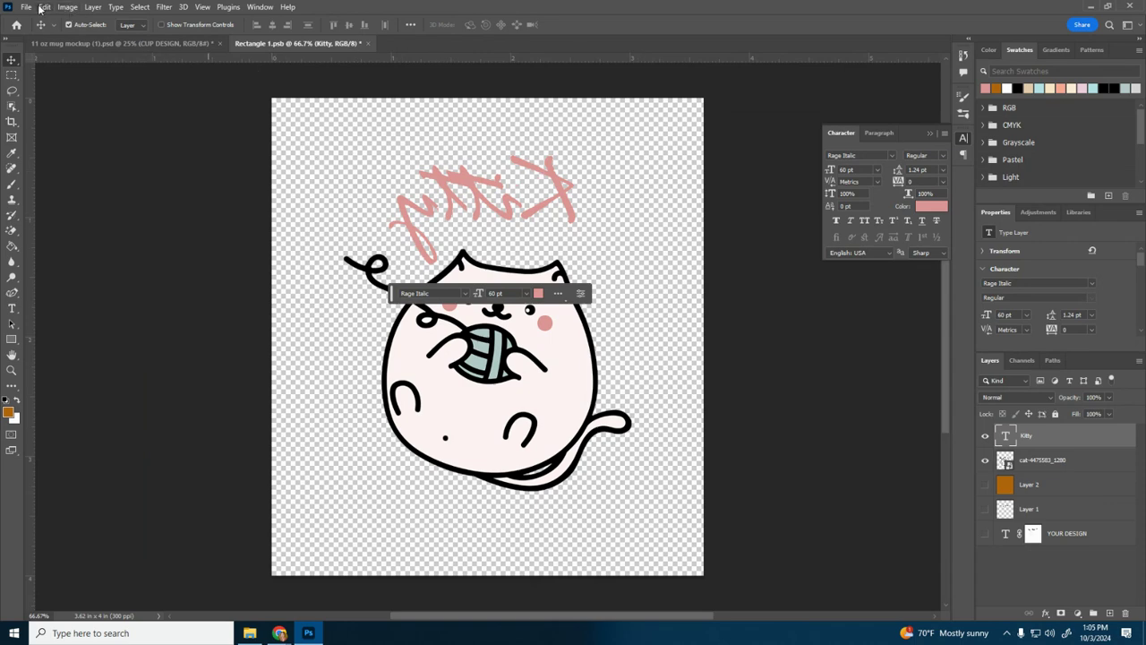
{"action": "left_click", "coordinate": [67, 7]}
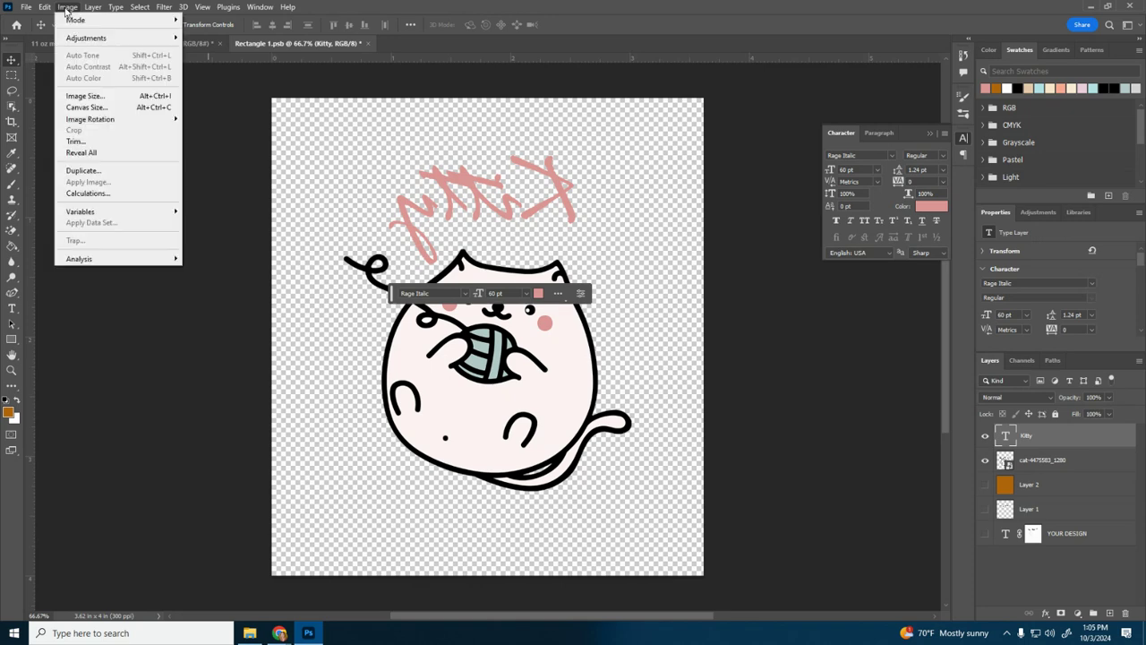
{"action": "mouse_move", "coordinate": [74, 121]}
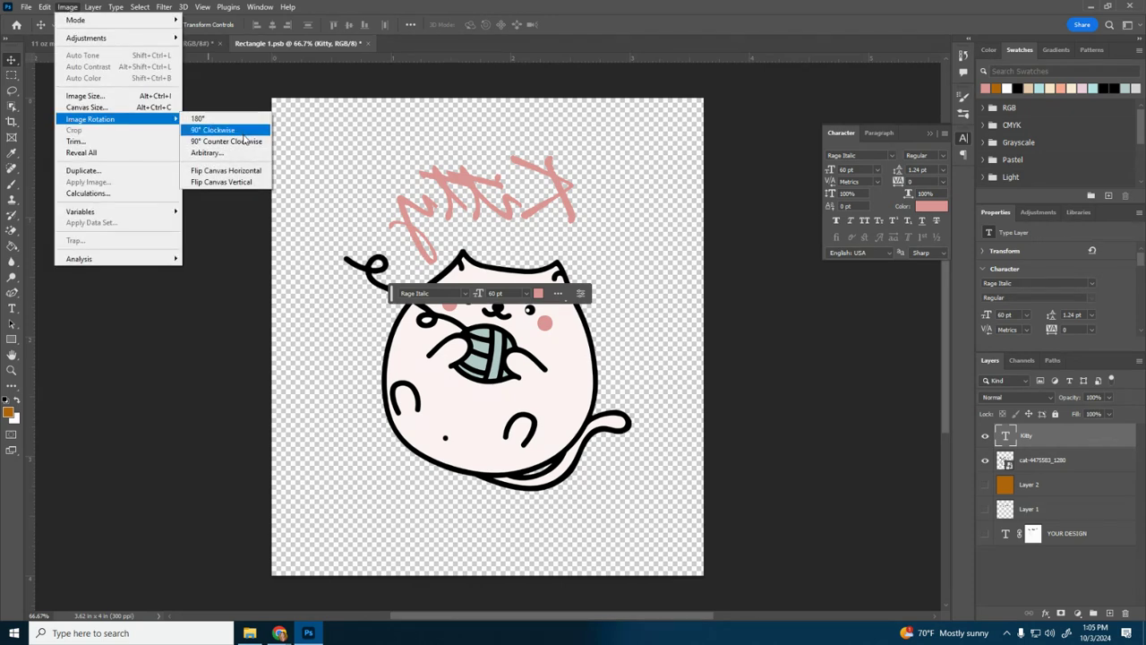
{"action": "mouse_move", "coordinate": [26, 7]}
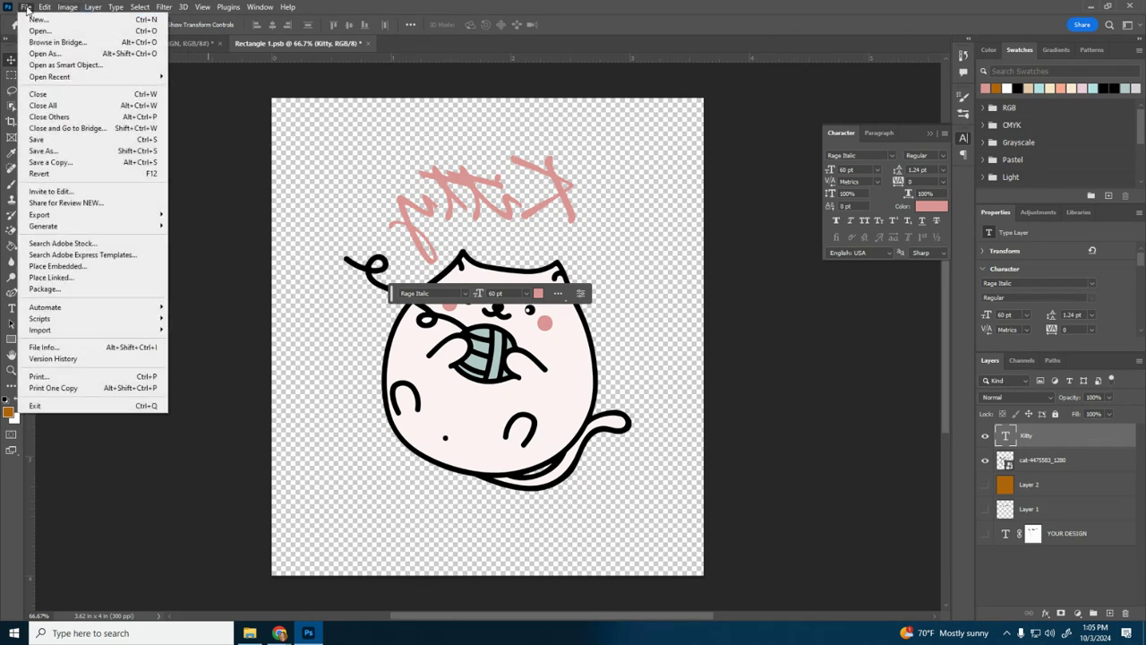
{"action": "left_click", "coordinate": [40, 139]}
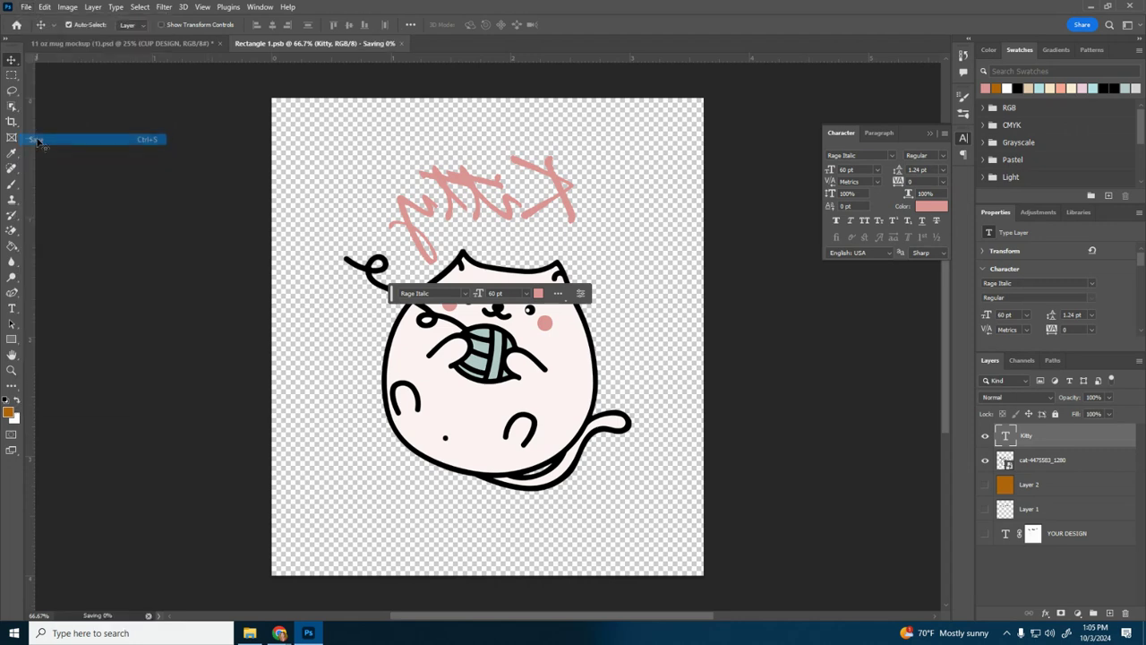
{"action": "left_click", "coordinate": [171, 41]}
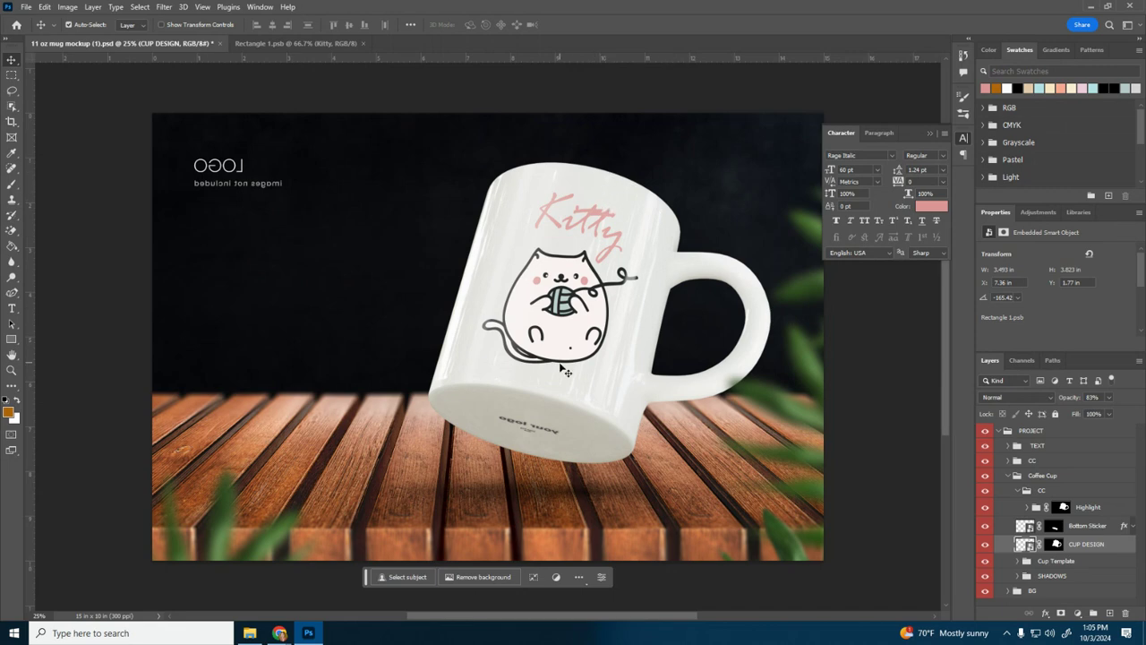
Step: Hide the Kitty text and cat layers in the smart object
{"action": "left_click", "coordinate": [329, 45]}
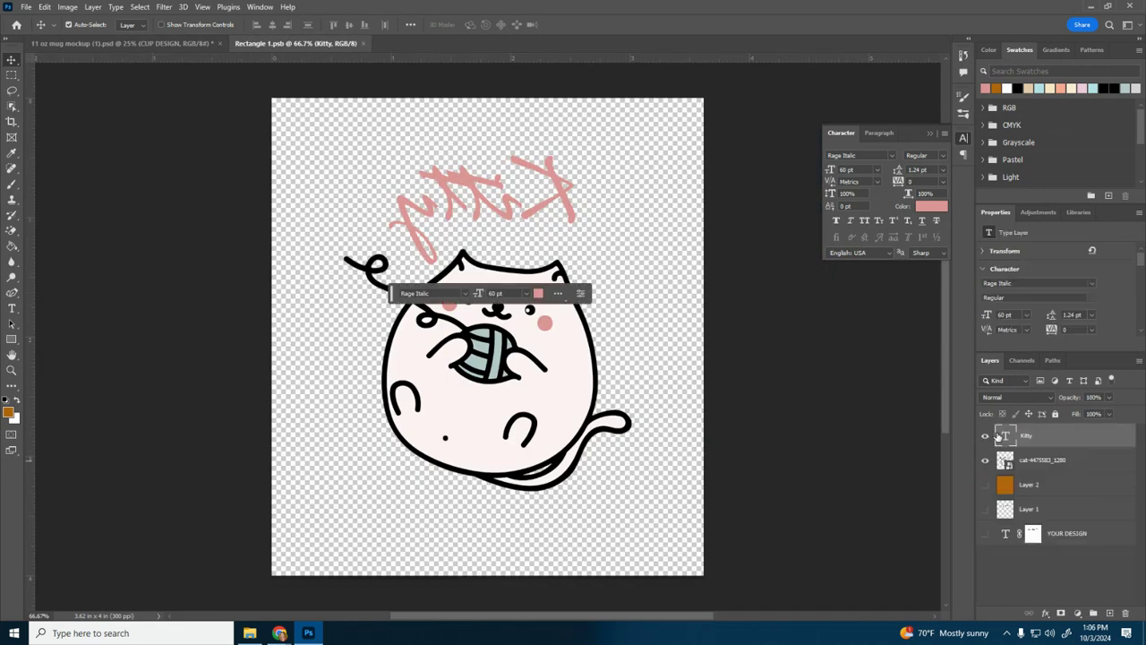
{"action": "left_click", "coordinate": [986, 459]}
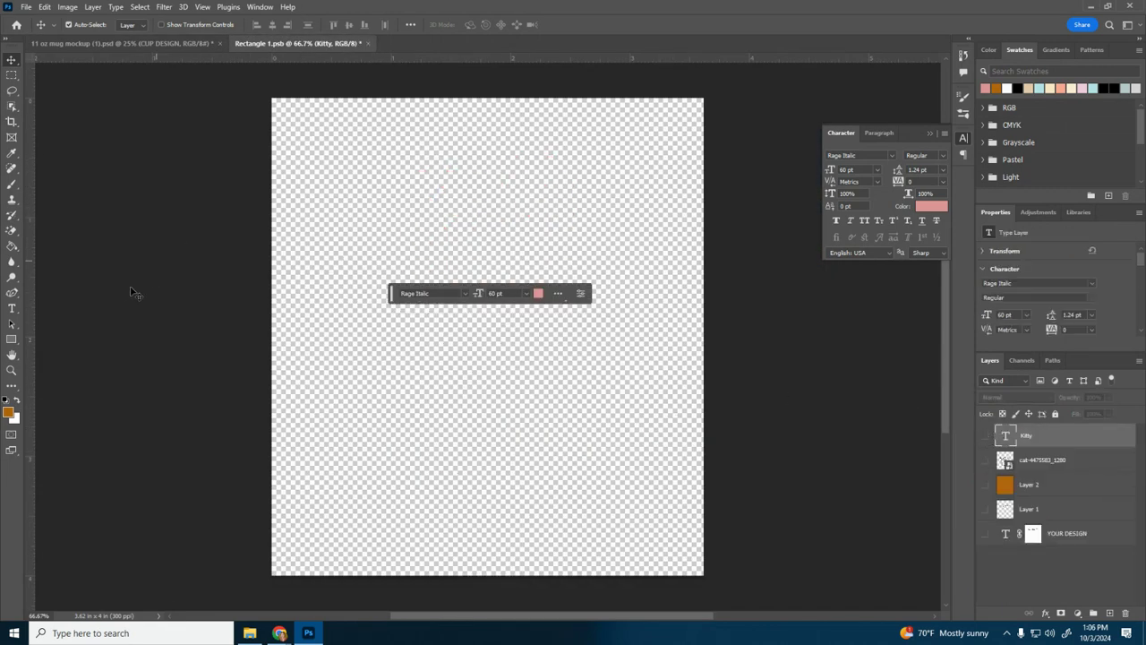
{"action": "left_click", "coordinate": [12, 183]}
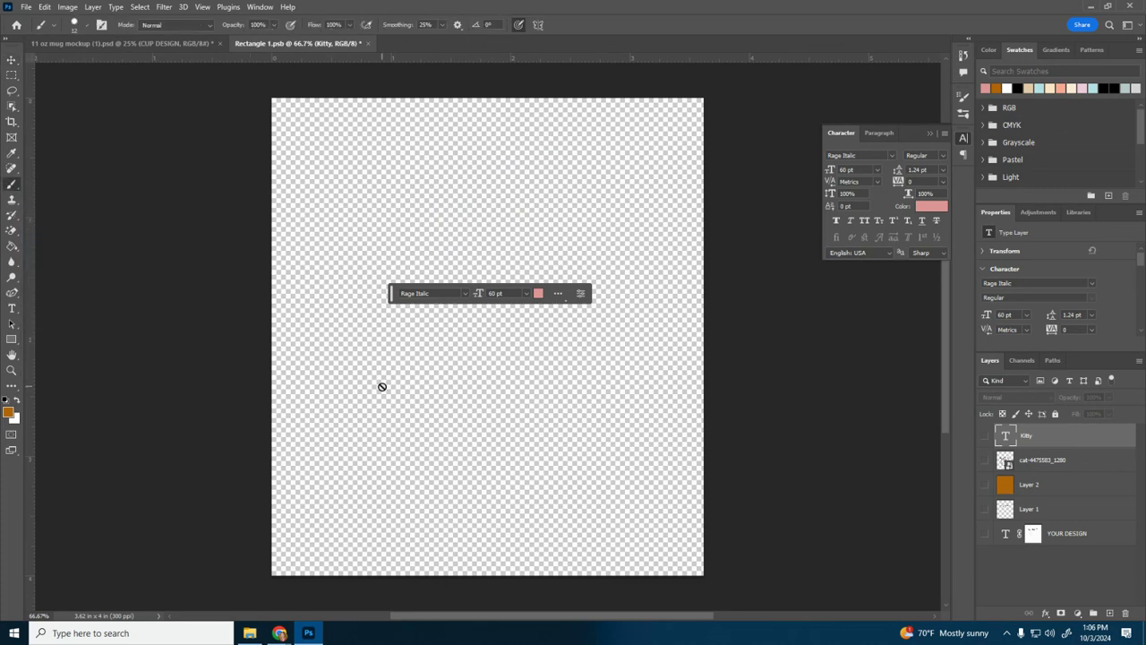
Step: Add pink 60 pt Rage Italic text "Quam" and place it slightly above the middle of the smart object's canvas
{"action": "left_click", "coordinate": [12, 308]}
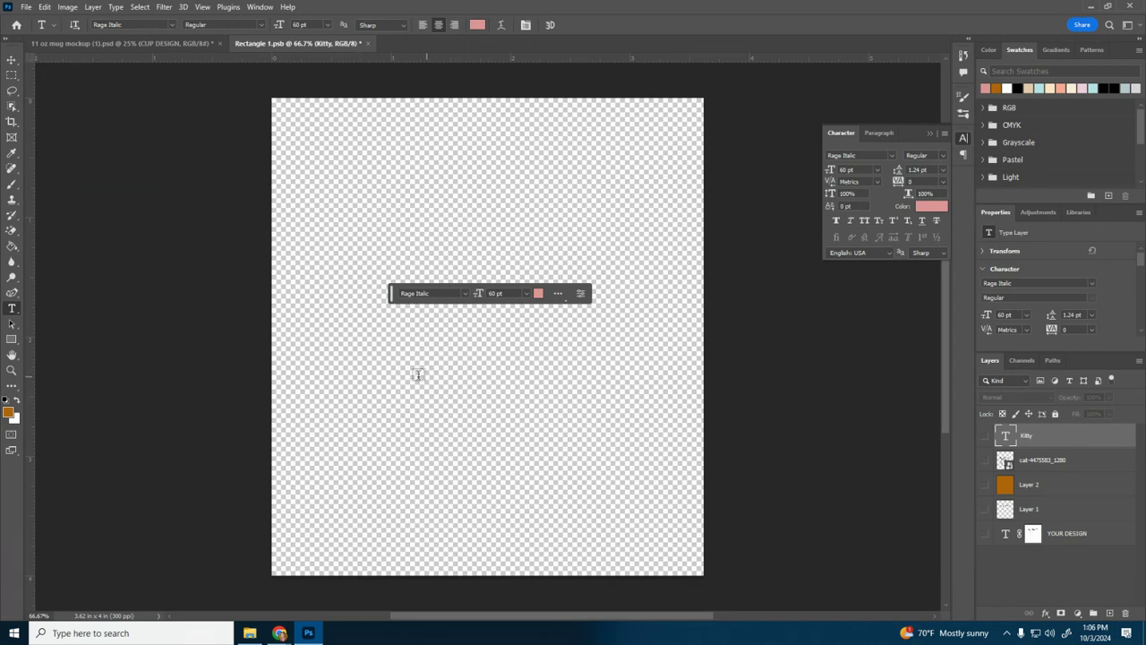
{"action": "double_click", "coordinate": [415, 374]}
{"action": "left_click", "coordinate": [414, 373]}
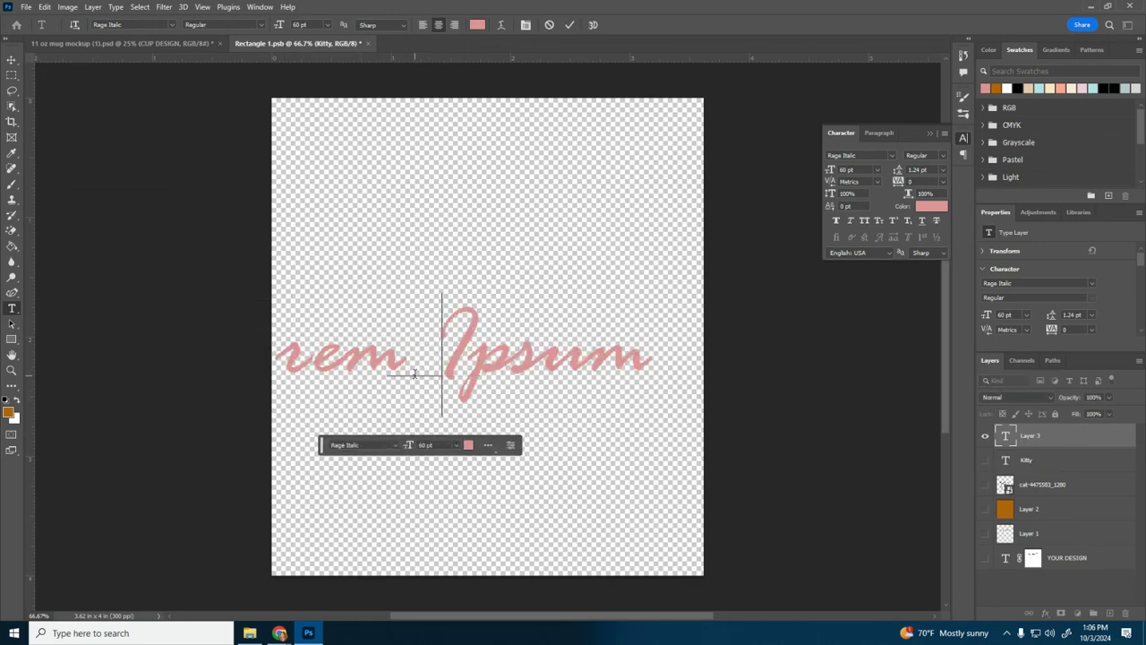
{"action": "type", "text": "Quam"}
{"action": "left_click", "coordinate": [12, 62]}
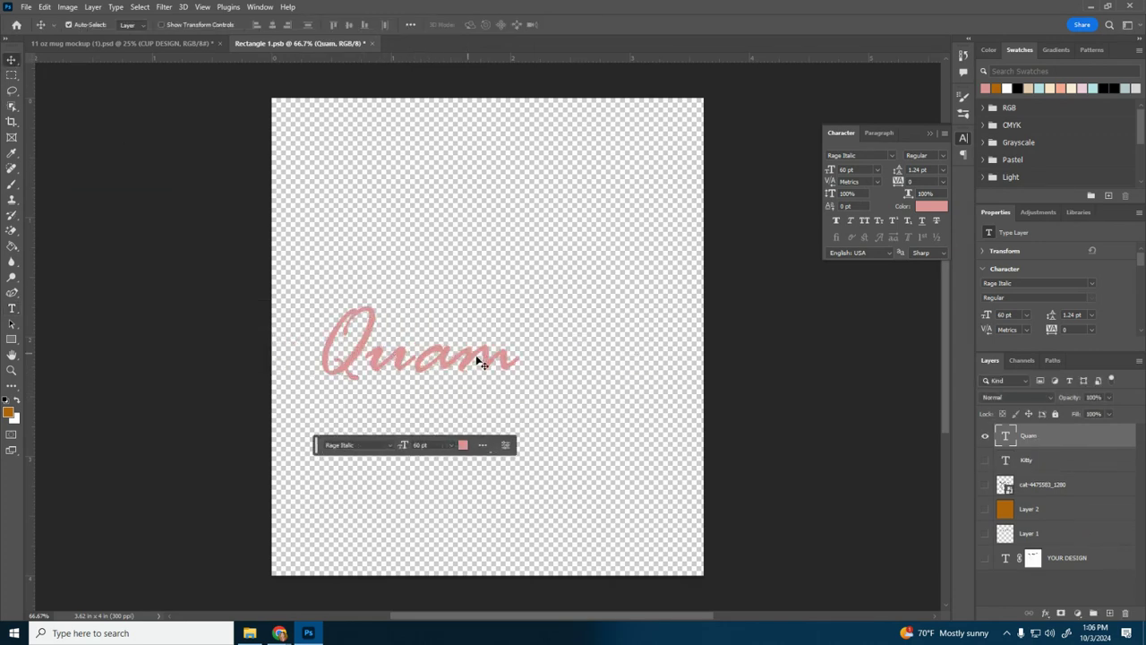
{"action": "left_click_drag", "start_coordinate": [443, 361], "coordinate": [518, 289]}
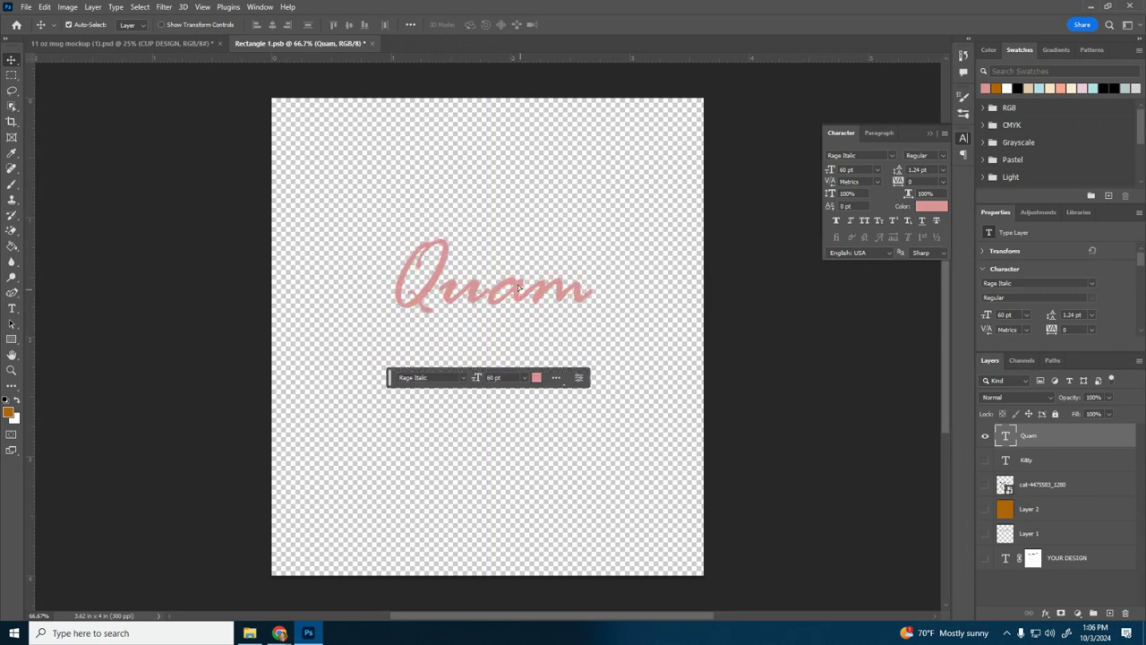
Step: Save the smart object with the Quam text and view it on the flipped mug mockup
{"action": "left_click", "coordinate": [25, 6]}
{"action": "left_click", "coordinate": [76, 141]}
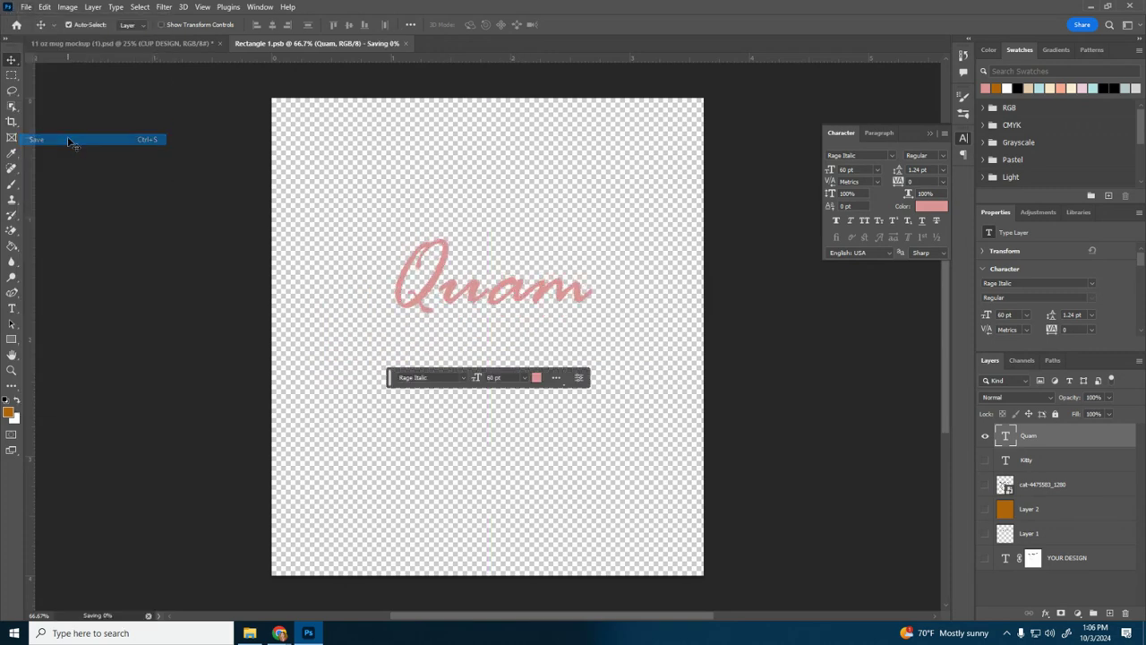
{"action": "left_click", "coordinate": [128, 45]}
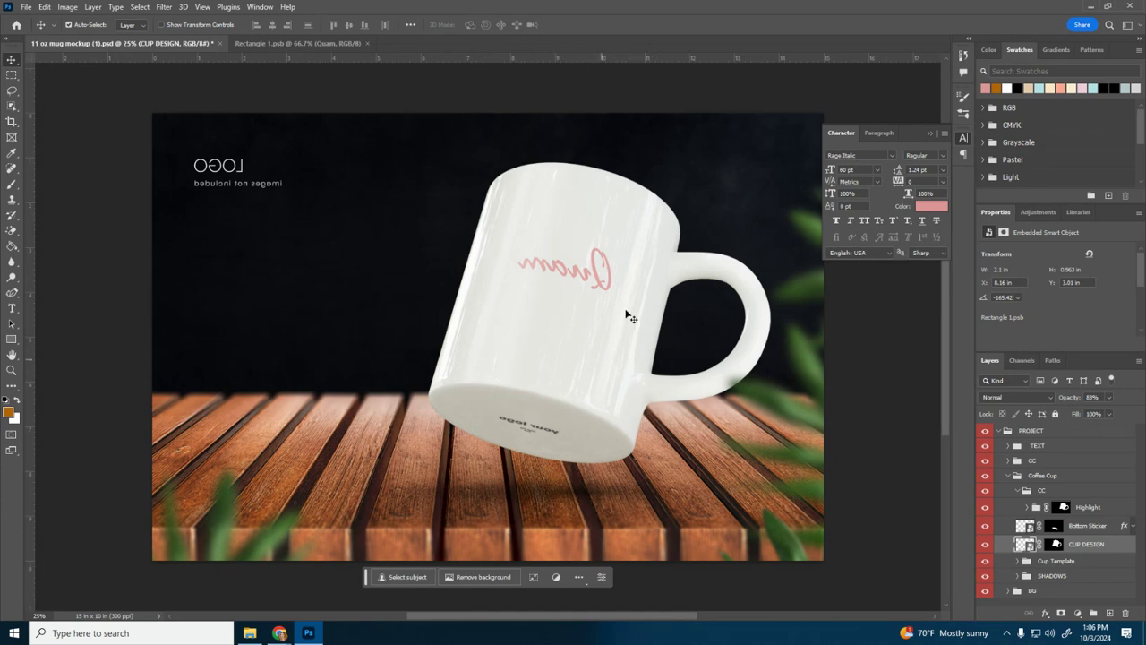
Step: Flip the smart object's canvas horizontally to mirror the Quam text
{"action": "left_click", "coordinate": [291, 45]}
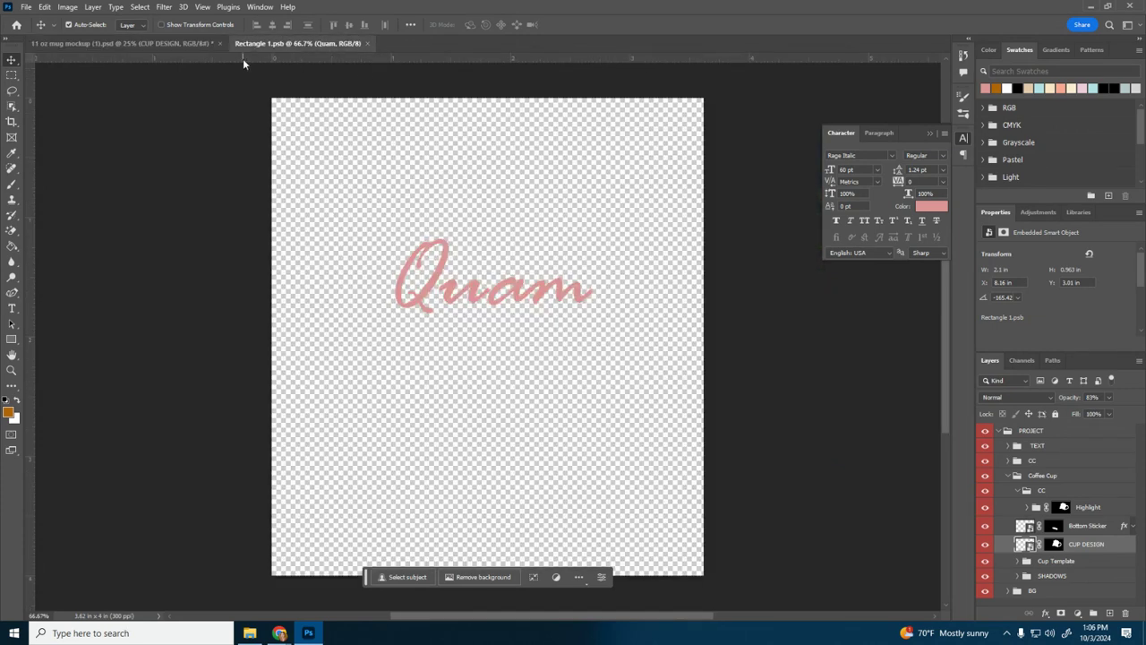
{"action": "left_click", "coordinate": [65, 8]}
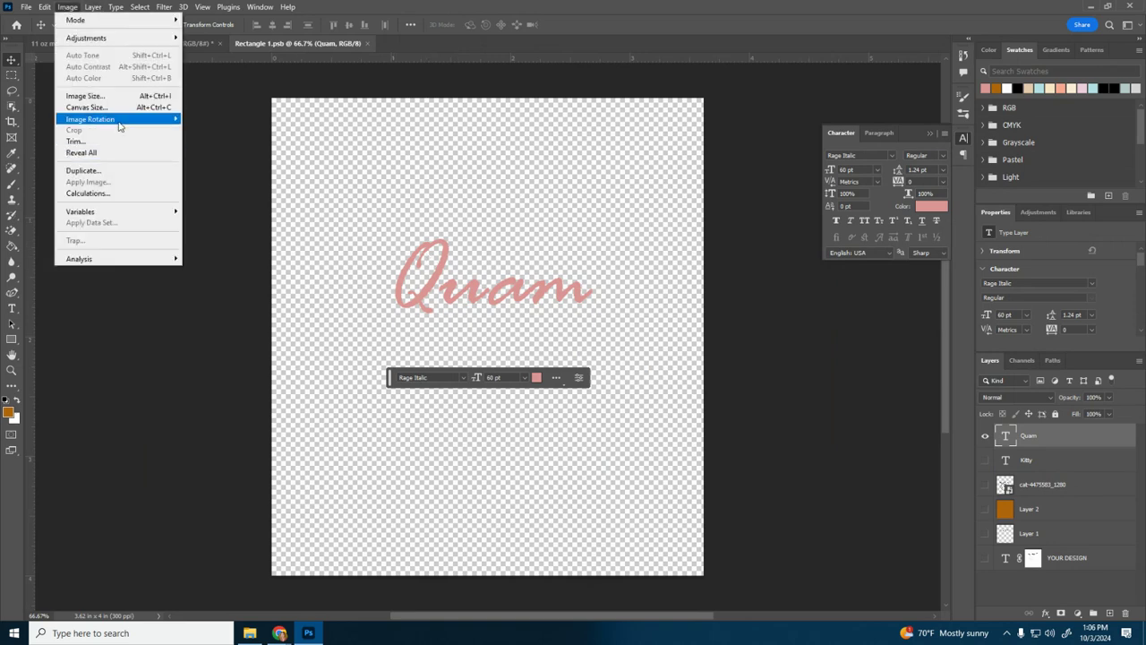
{"action": "mouse_move", "coordinate": [125, 119]}
{"action": "left_click", "coordinate": [252, 171]}
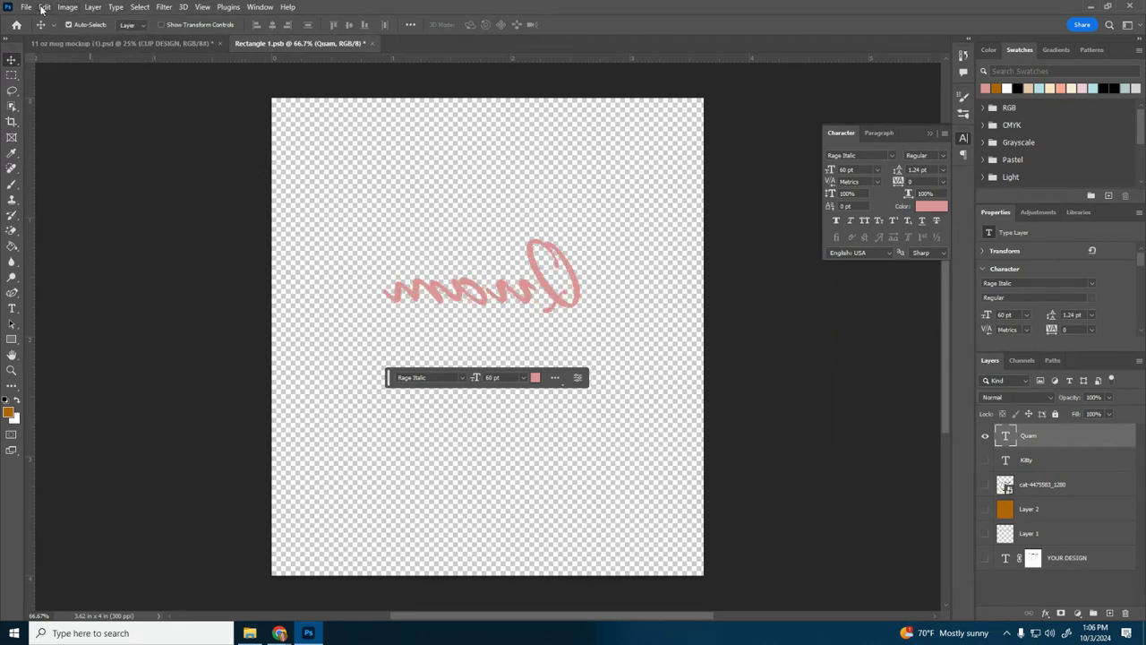
Step: Save the mirrored Quam text and compare the smart object with its appearance on the mug mockup
{"action": "left_click", "coordinate": [27, 8]}
{"action": "left_click", "coordinate": [36, 140]}
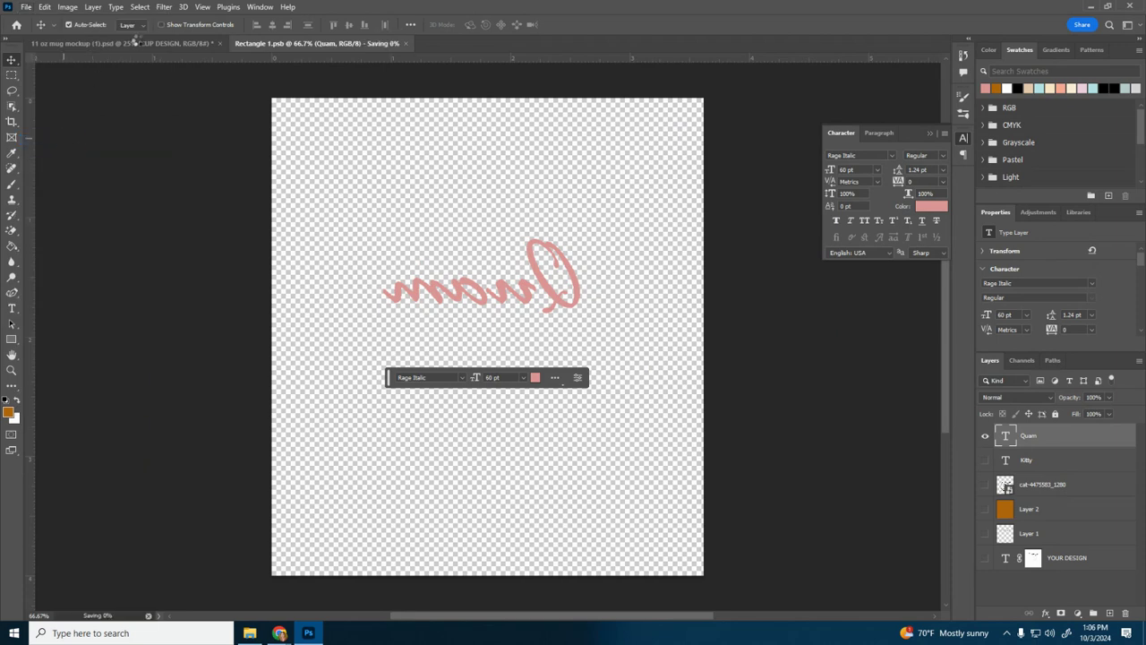
{"action": "left_click", "coordinate": [158, 44]}
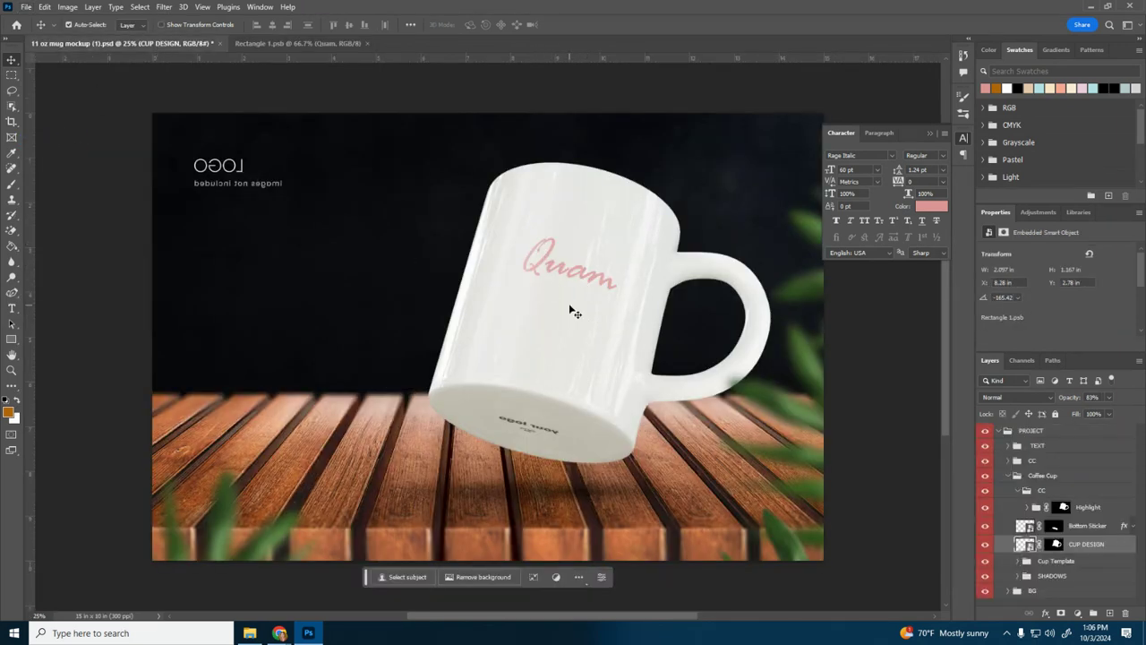
{"action": "left_click", "coordinate": [325, 44]}
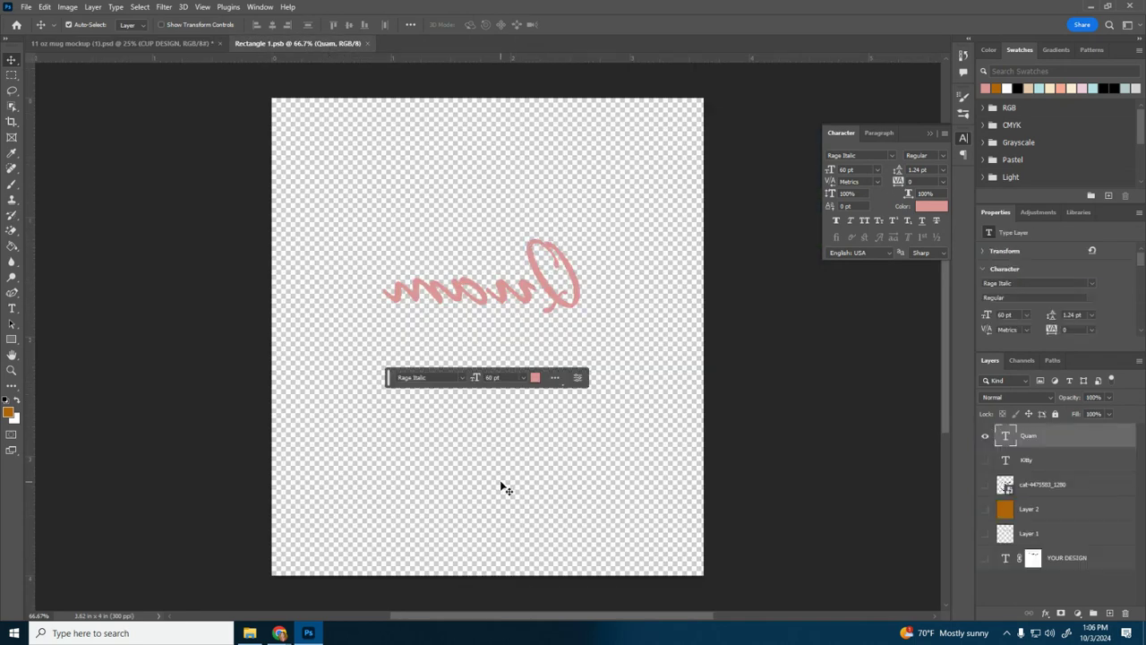
{"action": "left_click", "coordinate": [139, 41]}
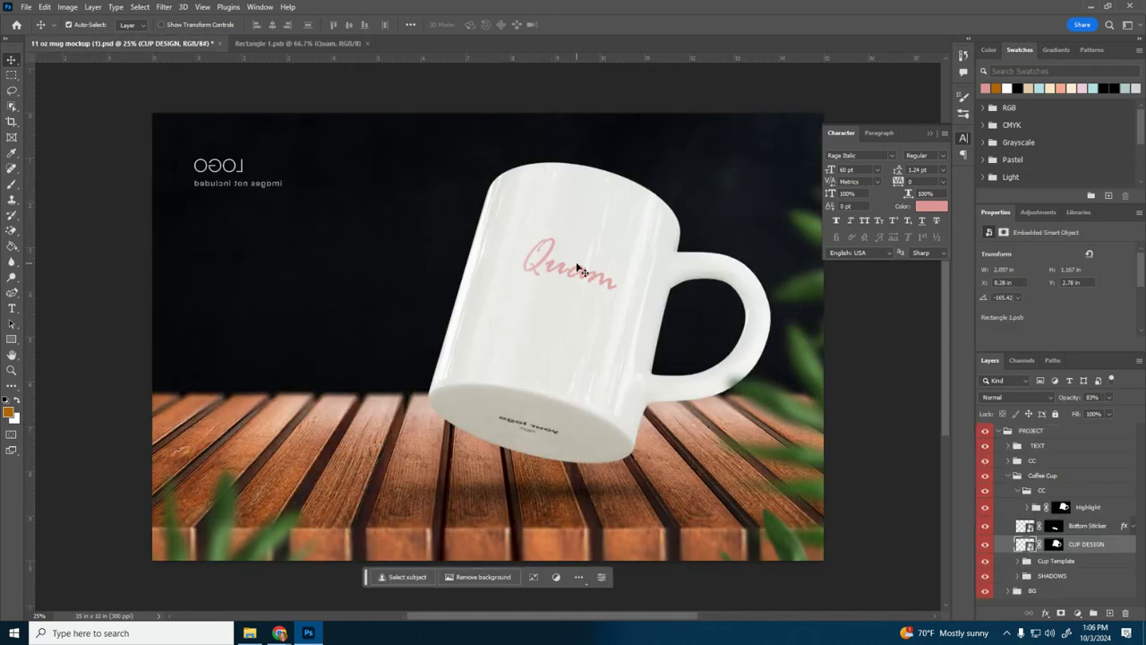
Step: Export the mirrored Quam design from the smart object as a PNG named side2 in the Downloads folder
{"action": "left_click", "coordinate": [306, 44]}
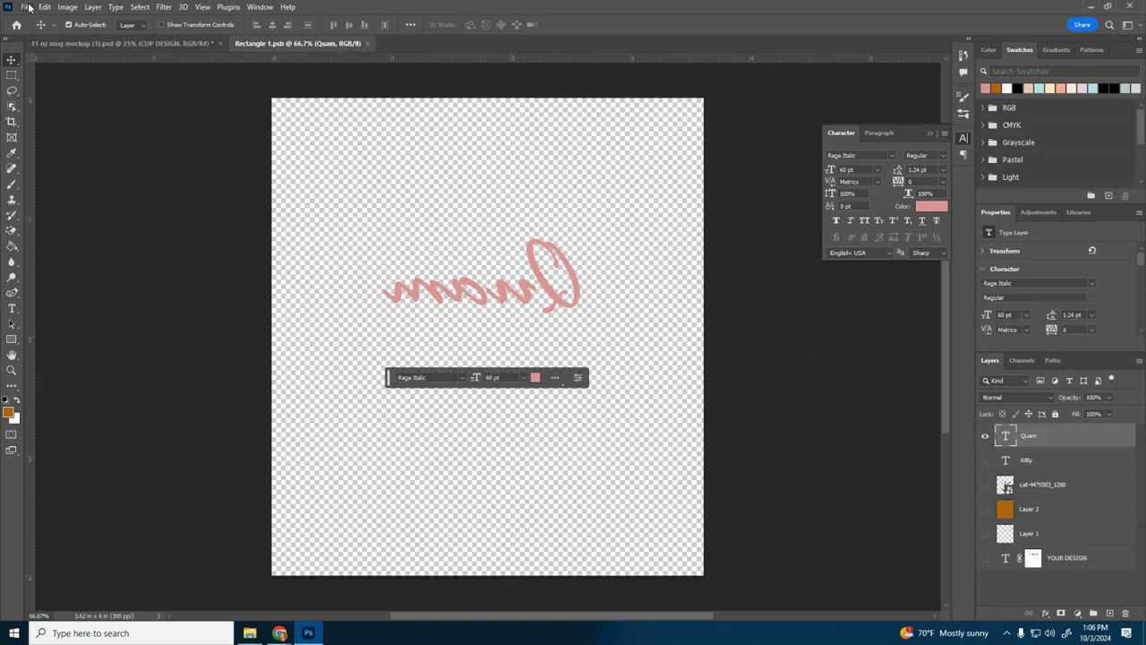
{"action": "left_click", "coordinate": [27, 7]}
{"action": "mouse_move", "coordinate": [54, 216]}
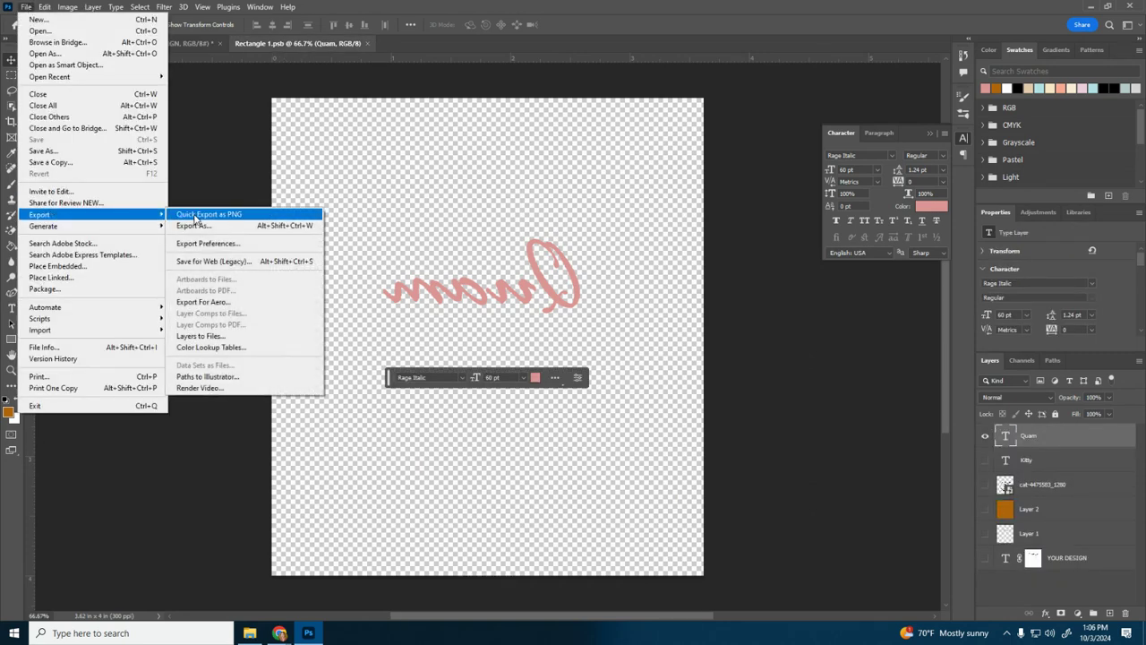
{"action": "left_click", "coordinate": [193, 214]}
{"action": "type", "text": "side2"}
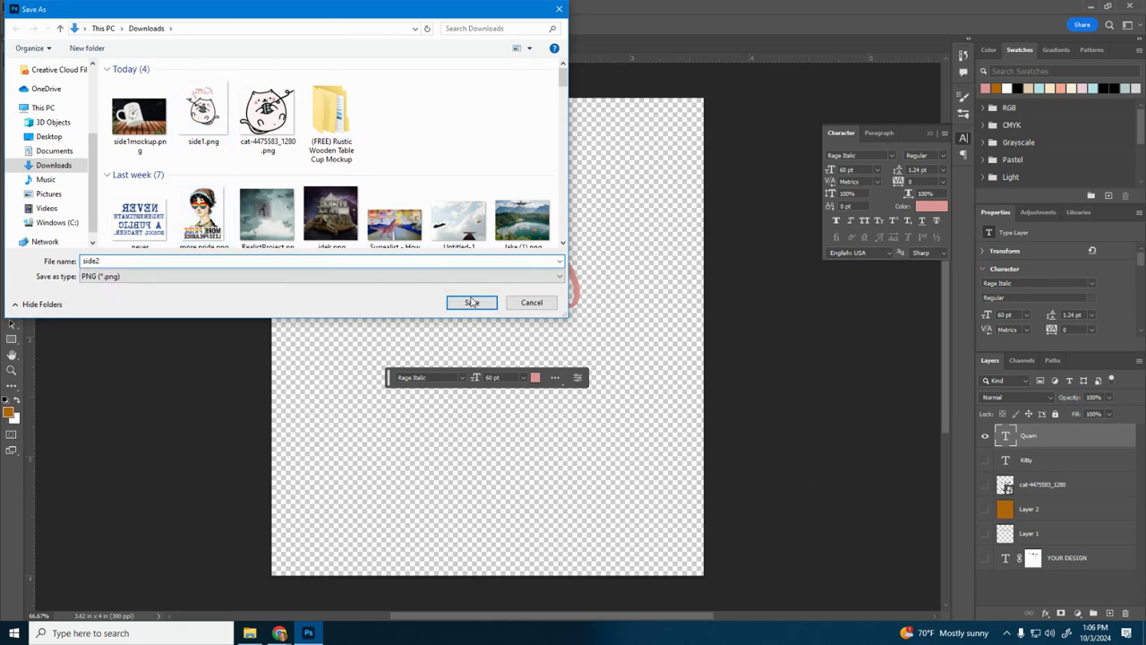
{"action": "left_click", "coordinate": [472, 302]}
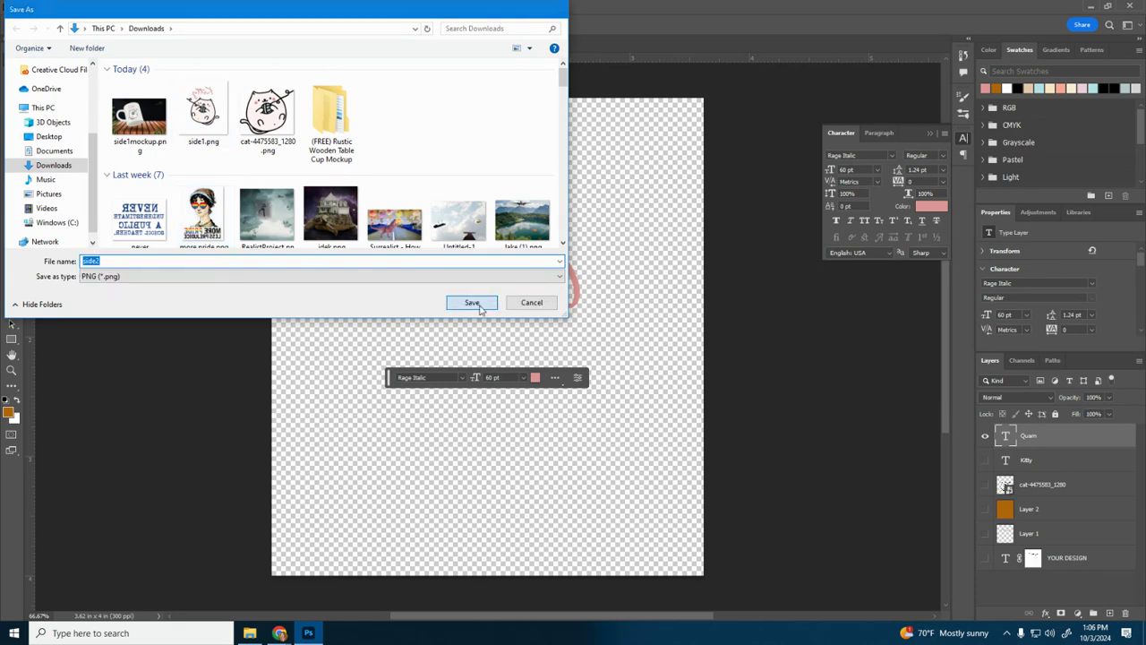
Step: Check the Quam text on the mug mockup and open the Downloads folder in File Explorer
{"action": "left_click", "coordinate": [167, 43]}
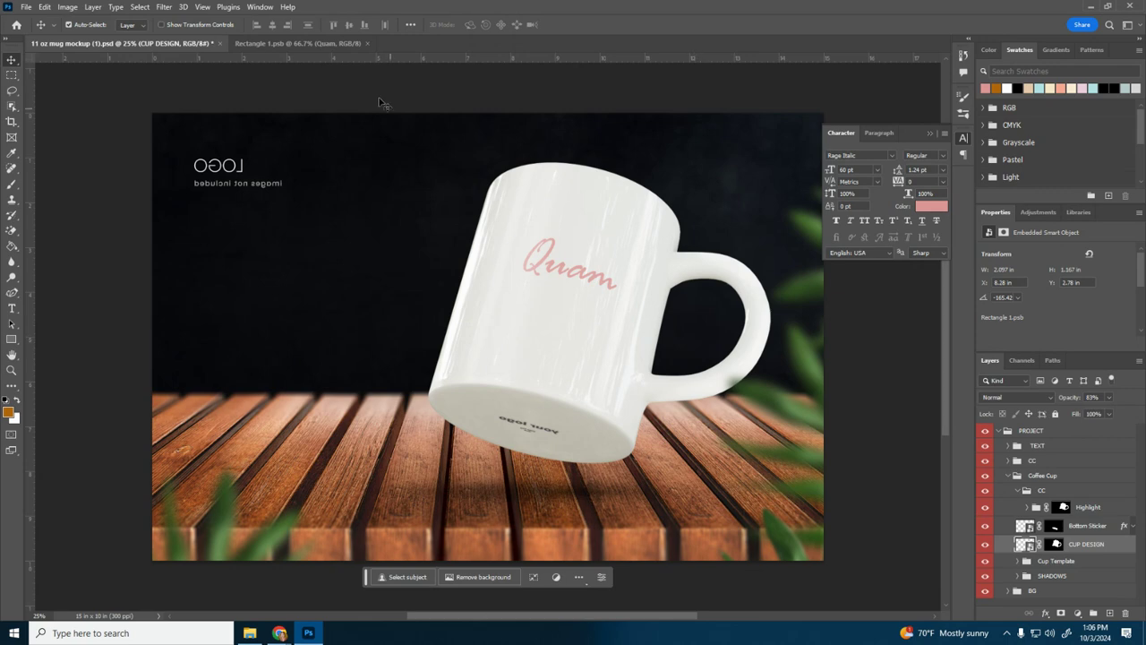
{"action": "left_click", "coordinate": [315, 45]}
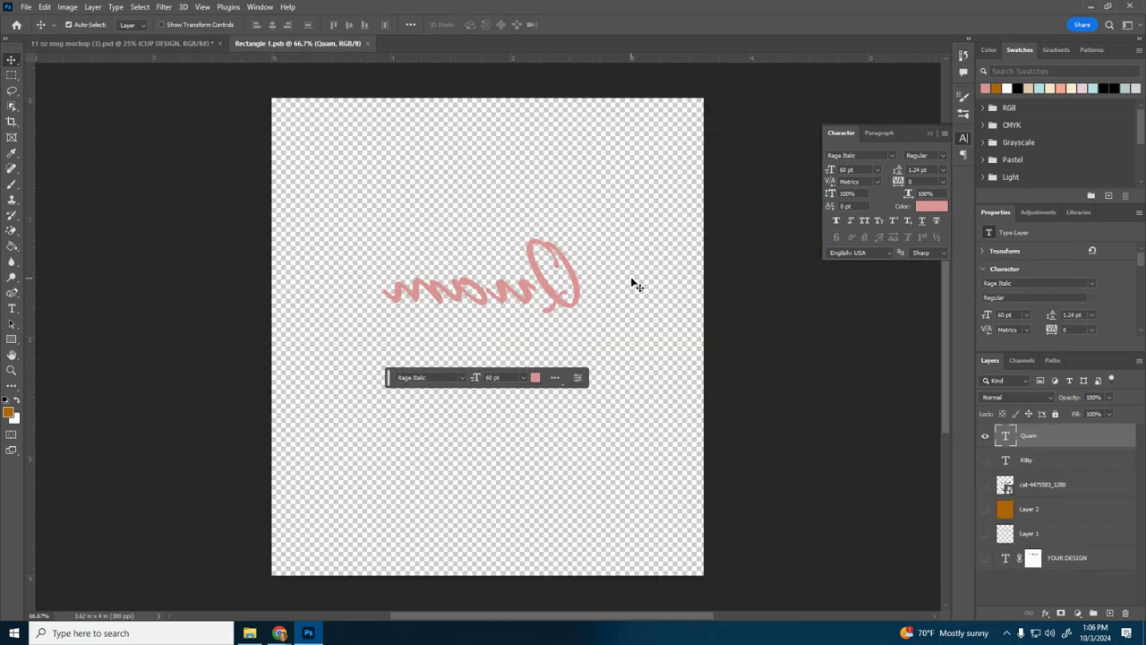
{"action": "left_click", "coordinate": [249, 633]}
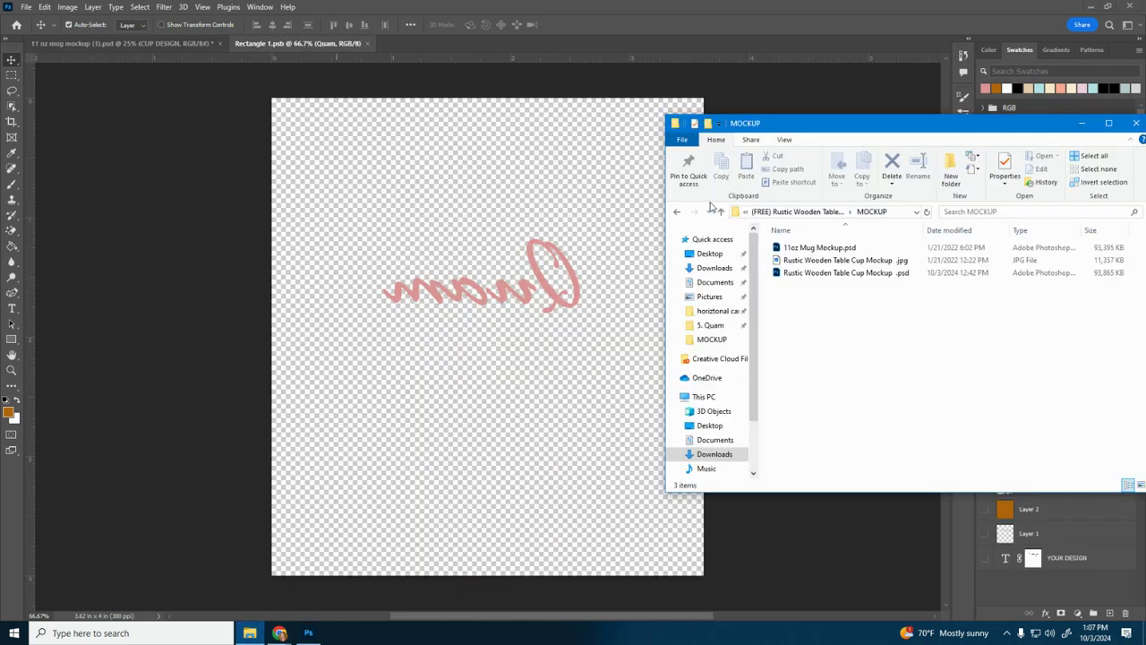
{"action": "left_click_drag", "start_coordinate": [810, 135], "coordinate": [441, 131]}
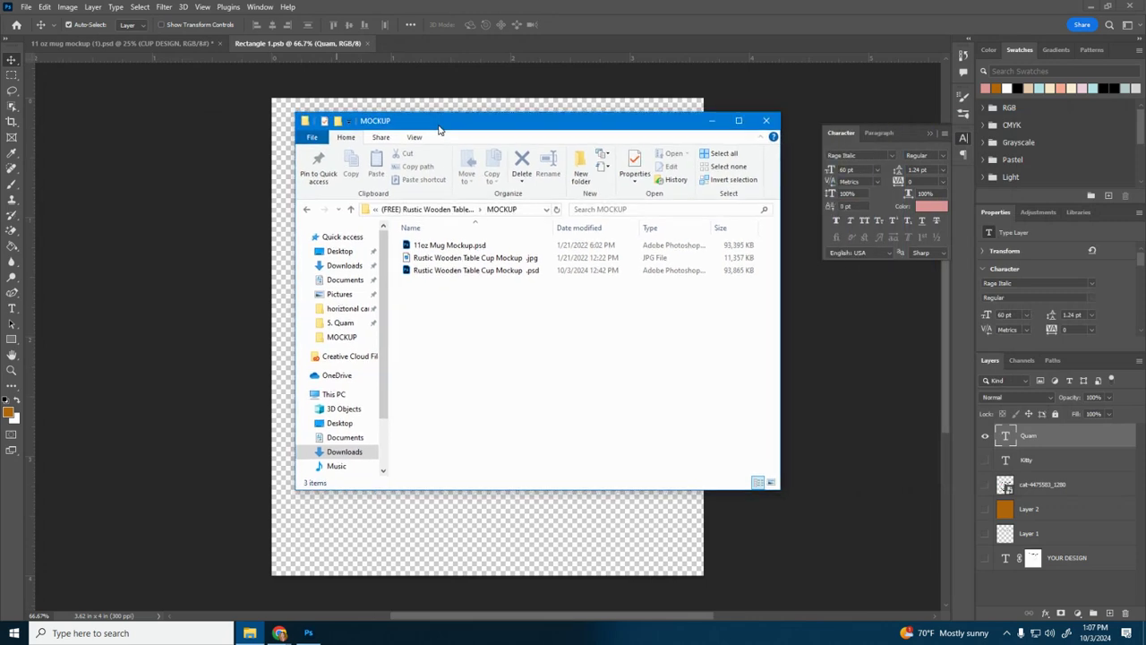
{"action": "left_click", "coordinate": [344, 266]}
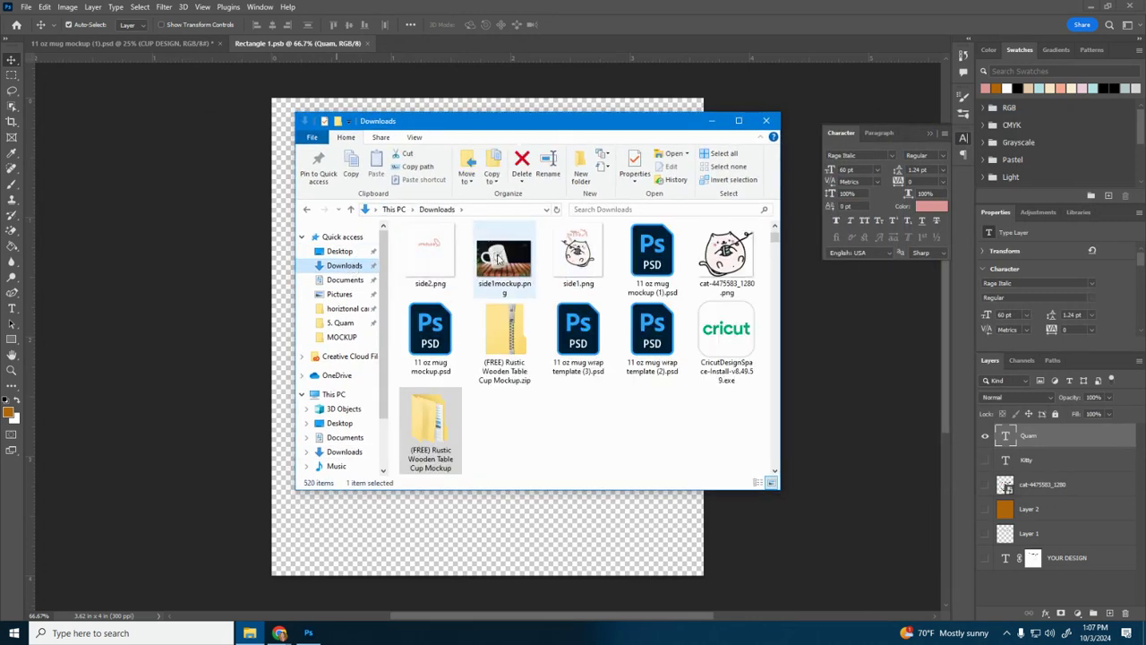
Step: Preview the exported side1mockup.png and side1.png images from the Downloads folder one after the other
{"action": "double_click", "coordinate": [518, 260]}
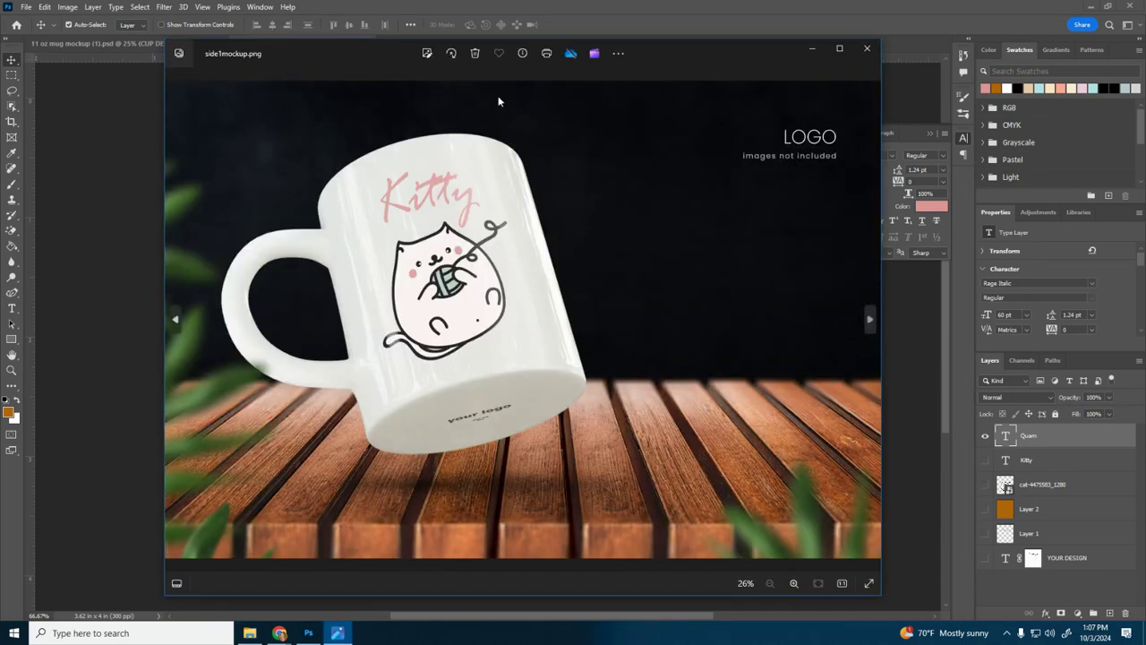
{"action": "left_click", "coordinate": [867, 49]}
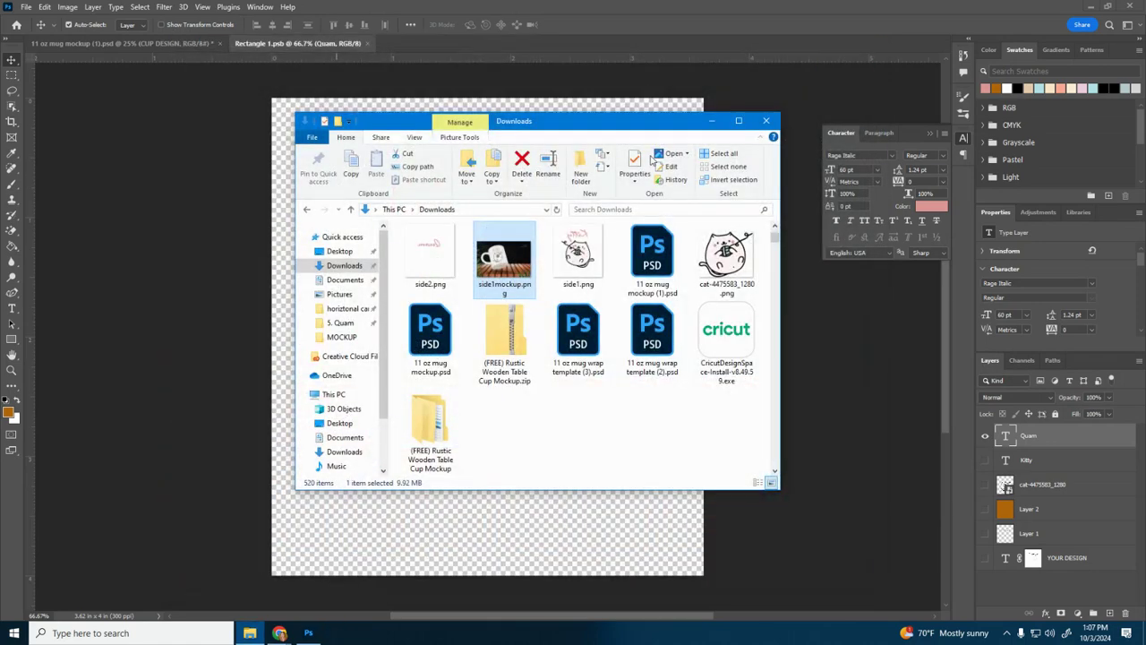
{"action": "left_click", "coordinate": [577, 273]}
{"action": "double_click", "coordinate": [577, 273]}
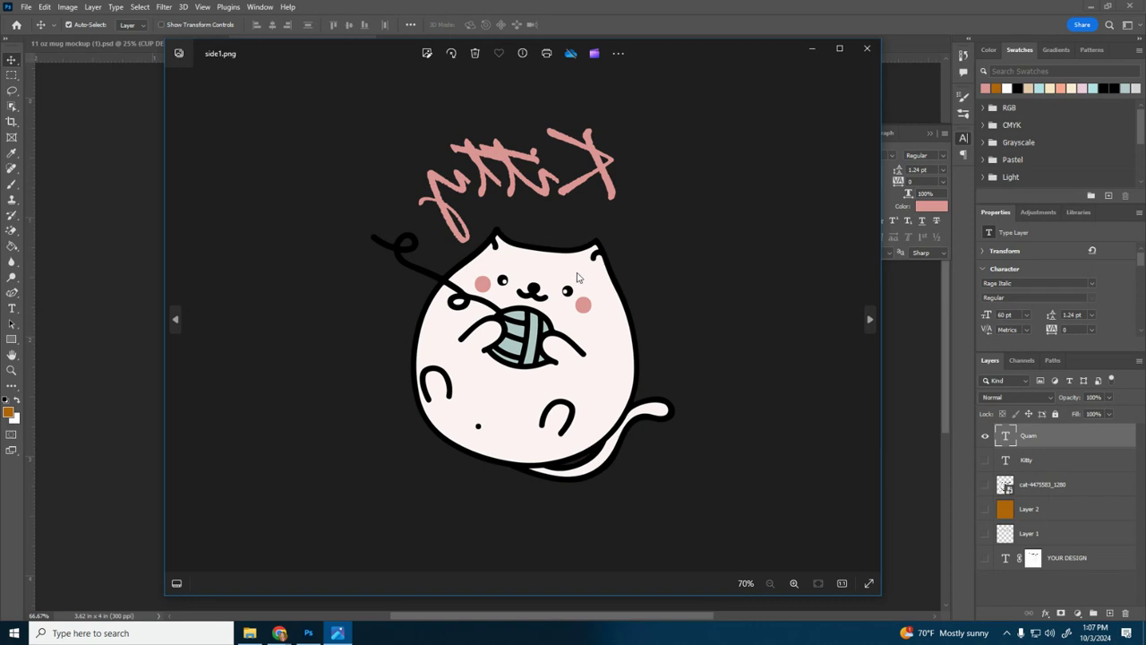
{"action": "left_click", "coordinate": [866, 47]}
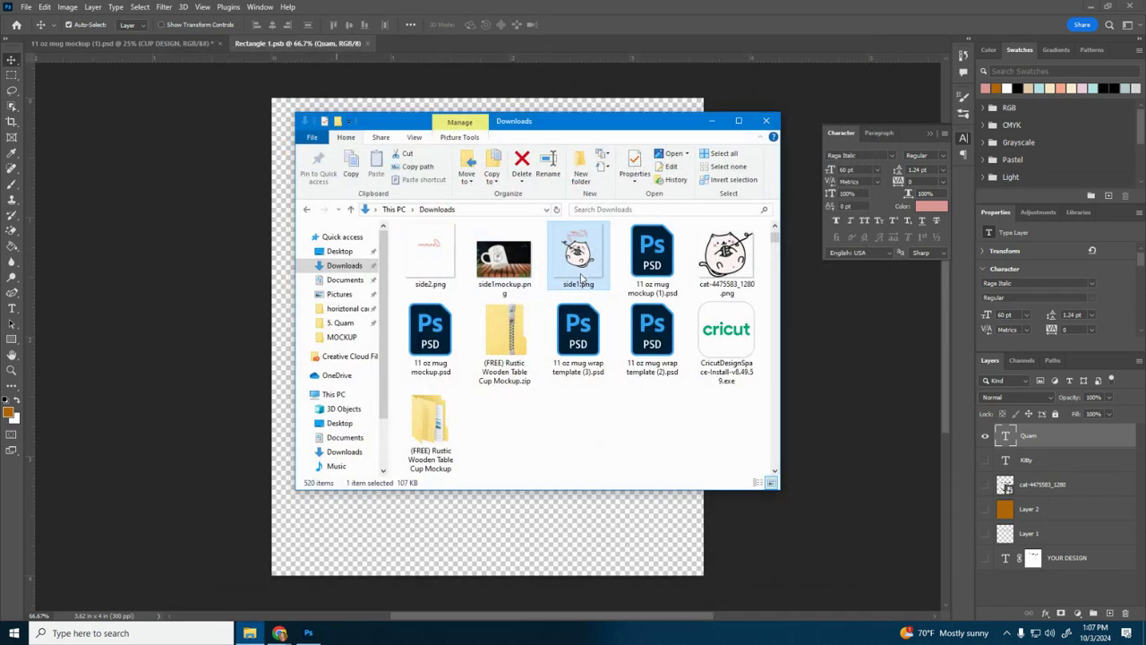
Step: Review side1.png and side1mockup.png once more, and close the image previews and the Downloads folder
{"action": "double_click", "coordinate": [579, 258]}
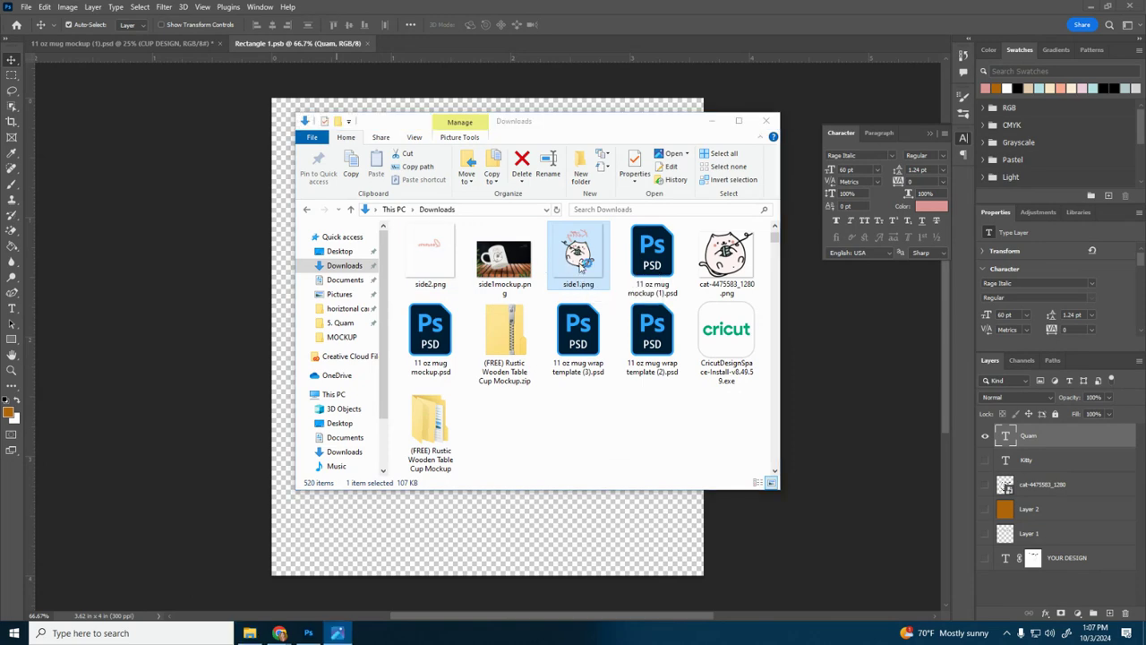
{"action": "left_click", "coordinate": [866, 47]}
{"action": "left_click", "coordinate": [516, 264]}
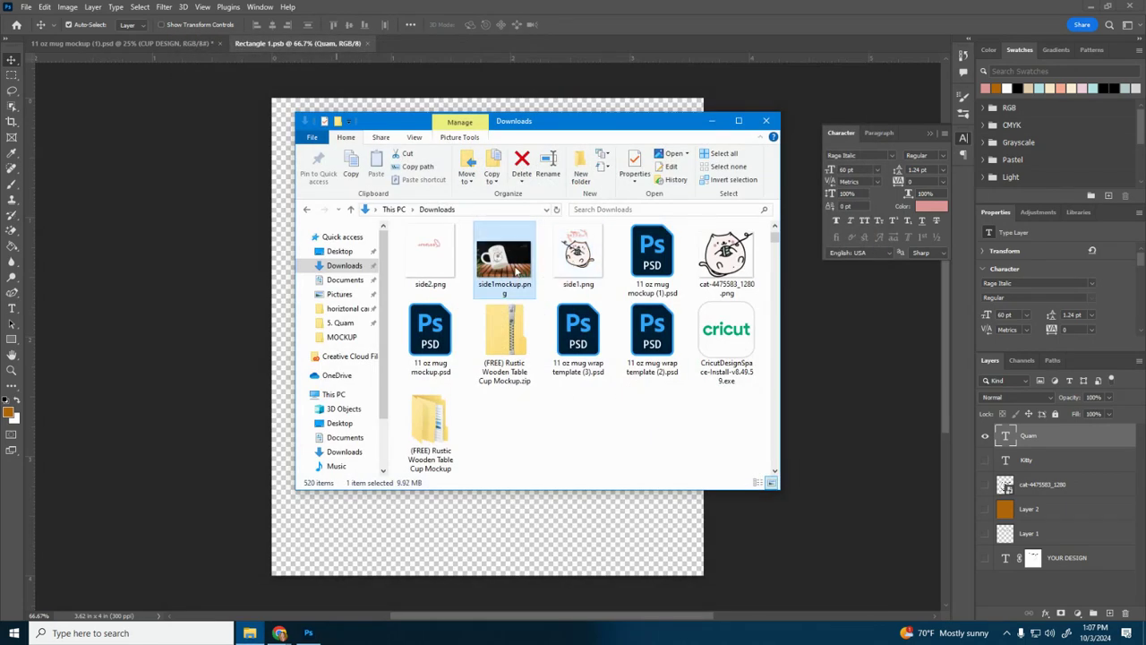
{"action": "double_click", "coordinate": [516, 269]}
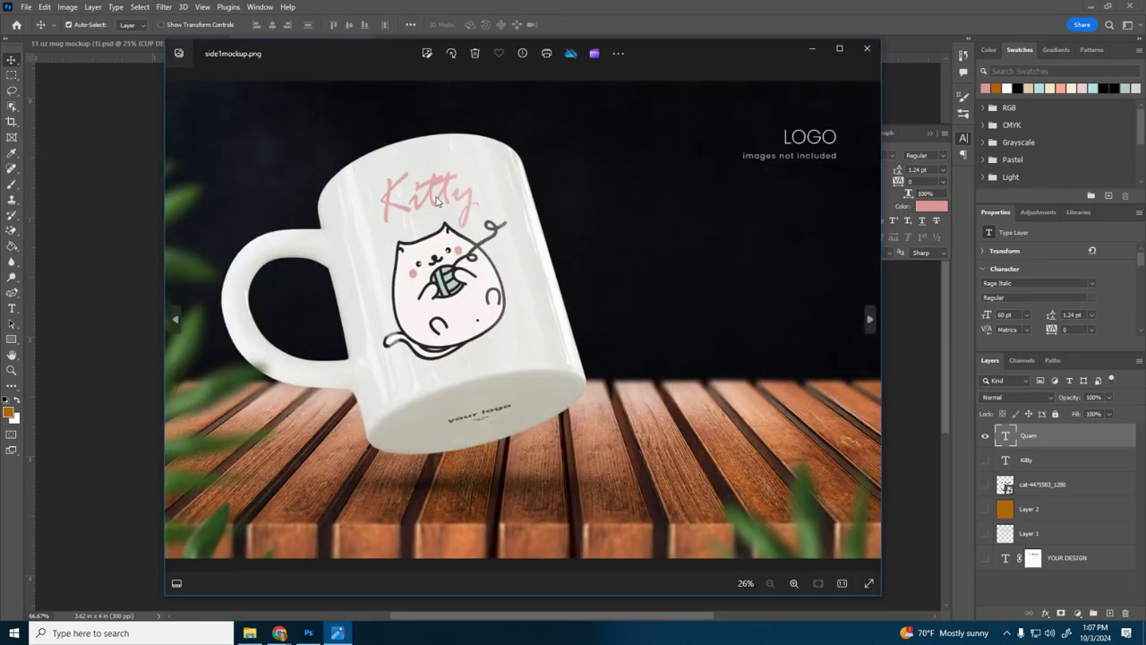
{"action": "left_click", "coordinate": [866, 49]}
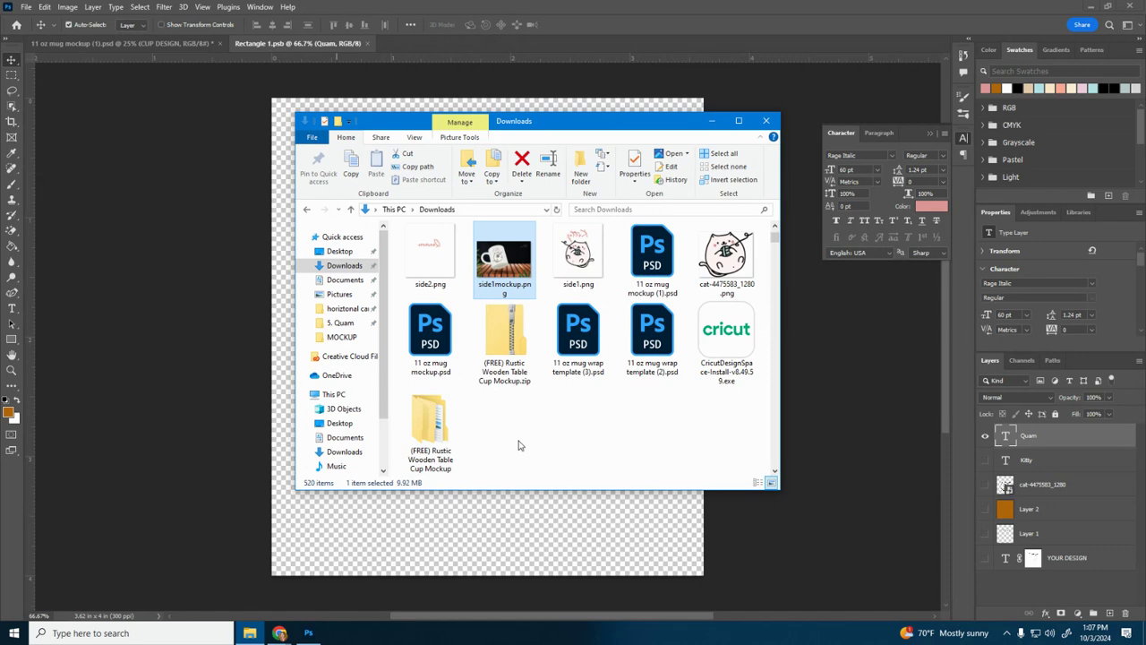
{"action": "left_click", "coordinate": [766, 120]}
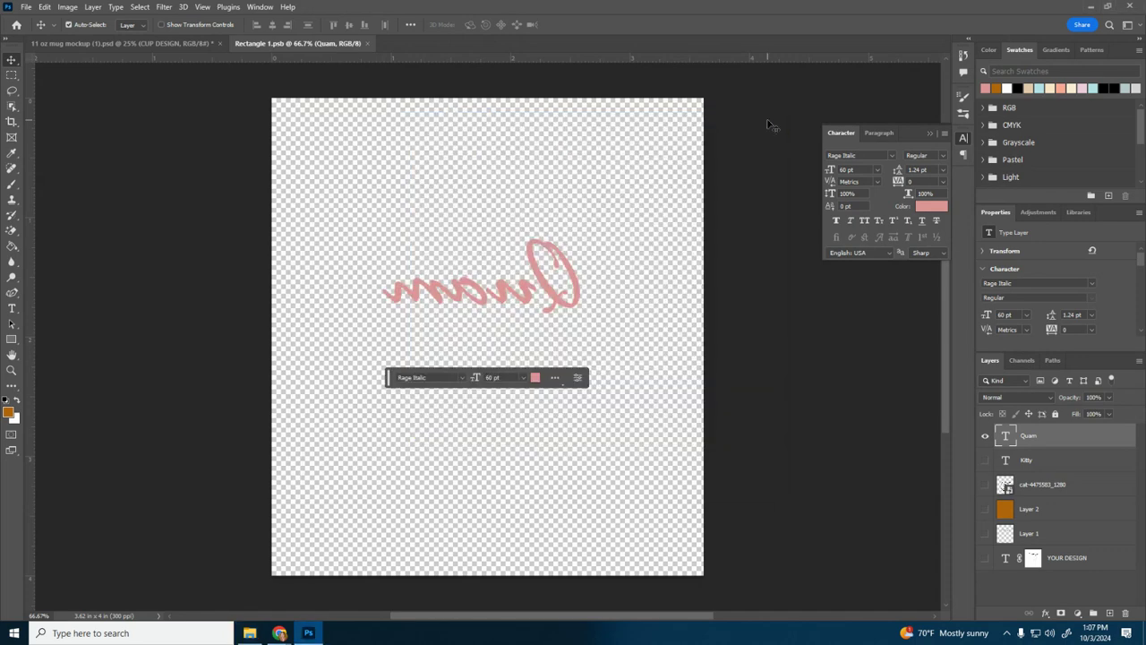
{"action": "mouse_move", "coordinate": [279, 634]}
{"action": "left_click", "coordinate": [170, 587]}
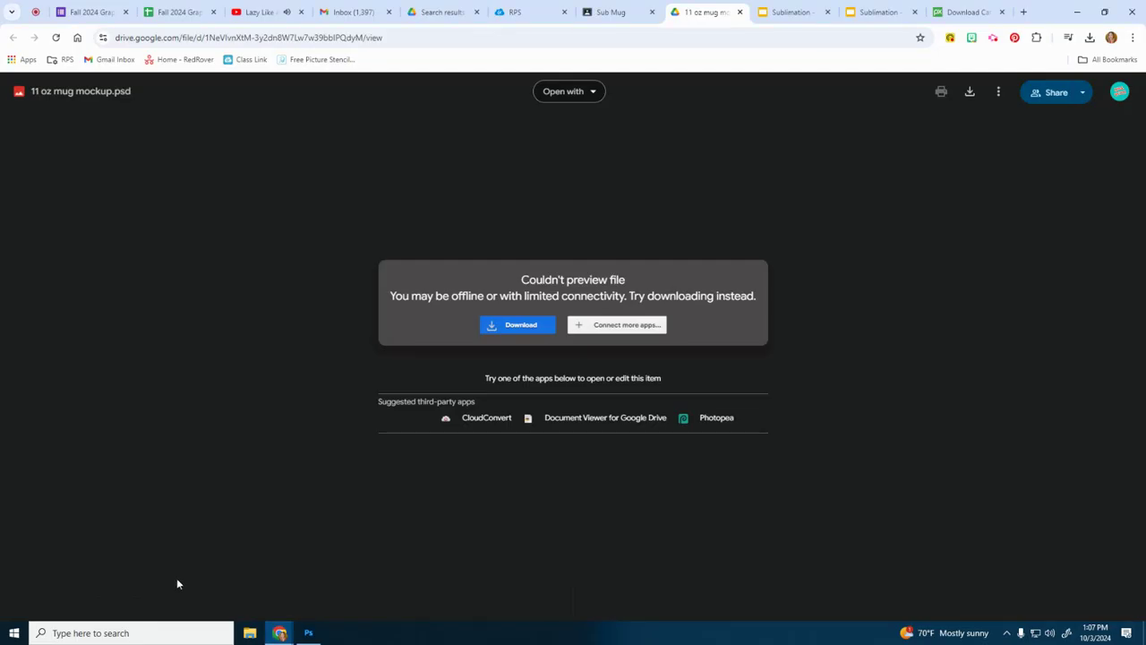
{"action": "left_click", "coordinate": [994, 38]}
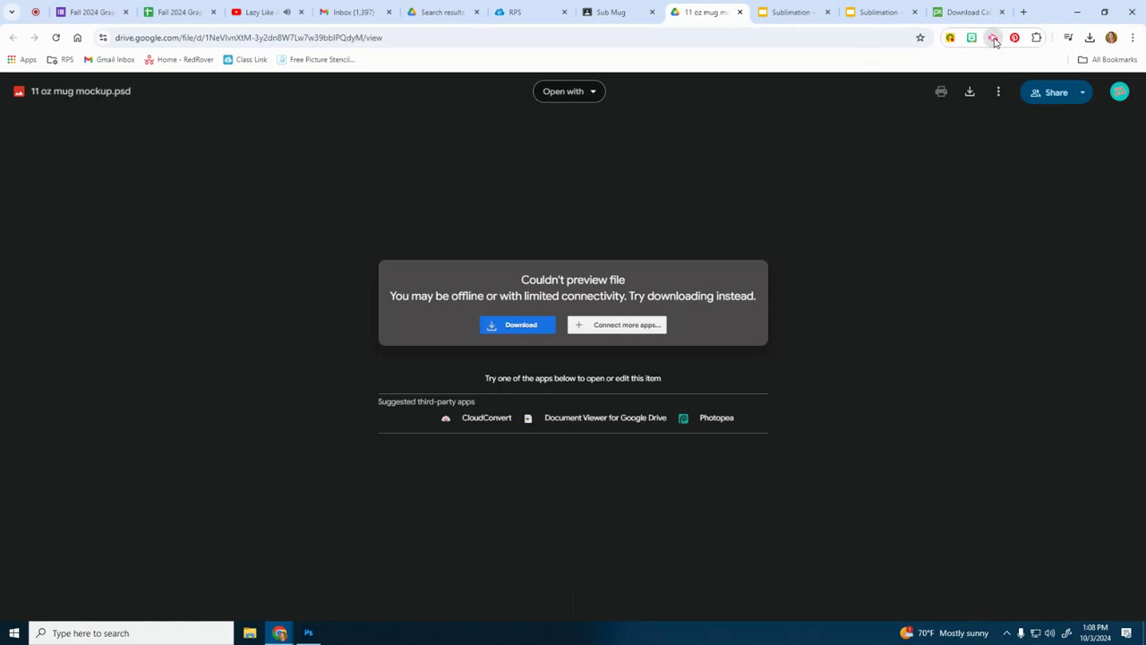